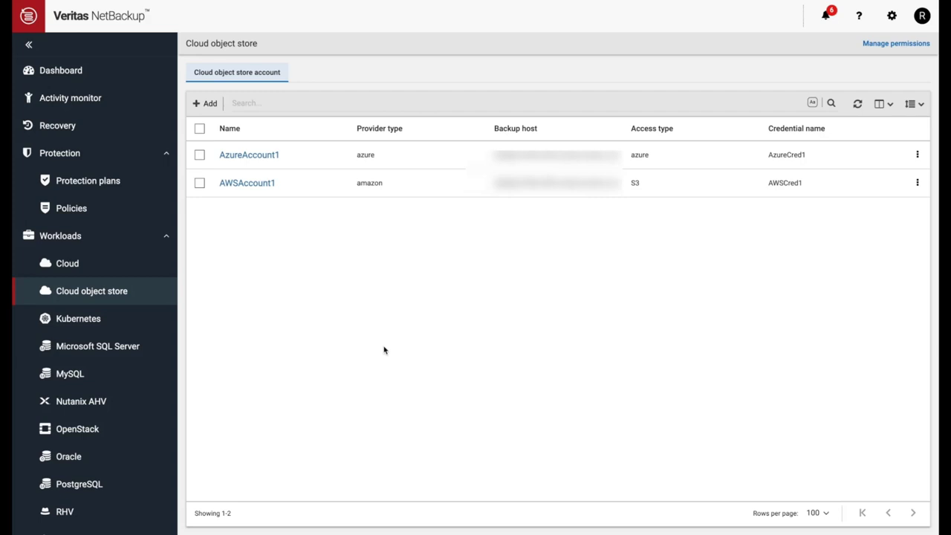
Start a new policy named AzurePolicy1 of type Cloud-Object-Store and acknowledge its prerequisites
left_click(81, 208)
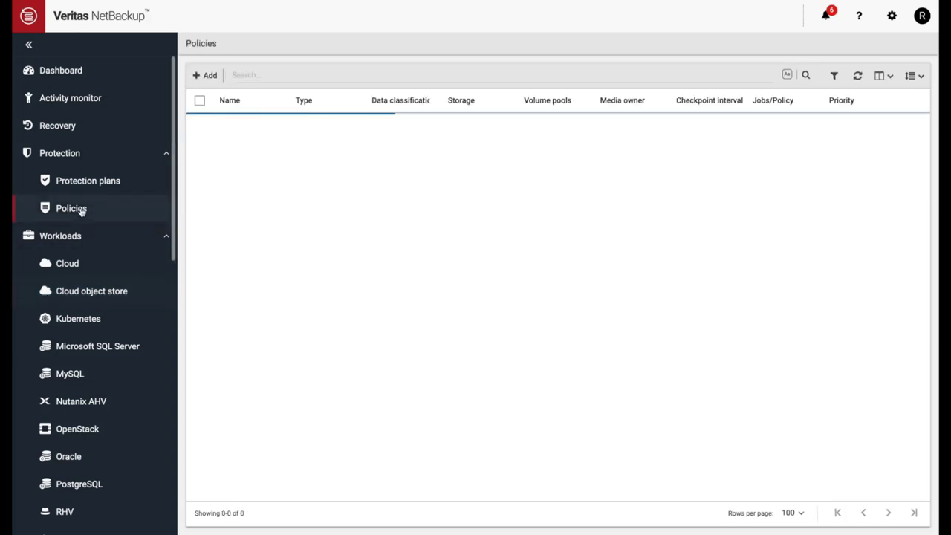
left_click(199, 77)
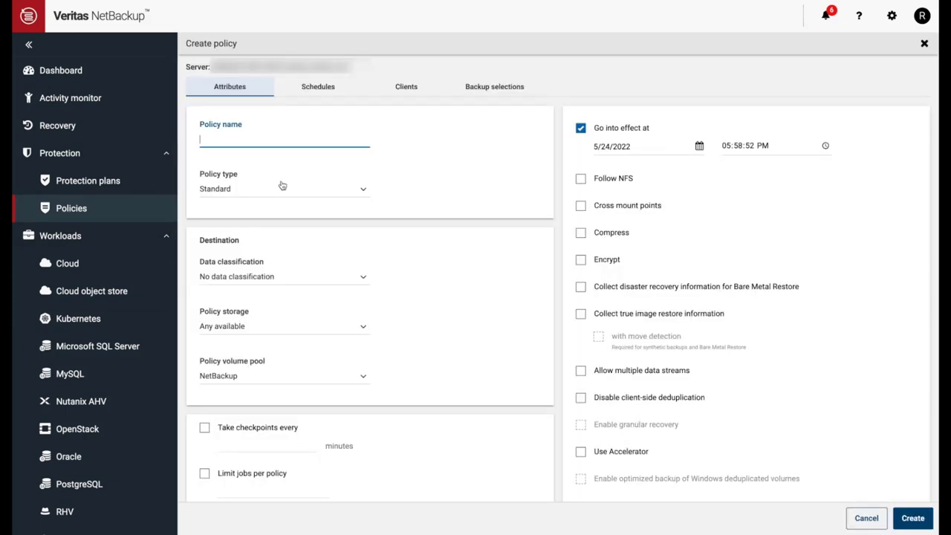
type("AzurePolicy1")
left_click(276, 187)
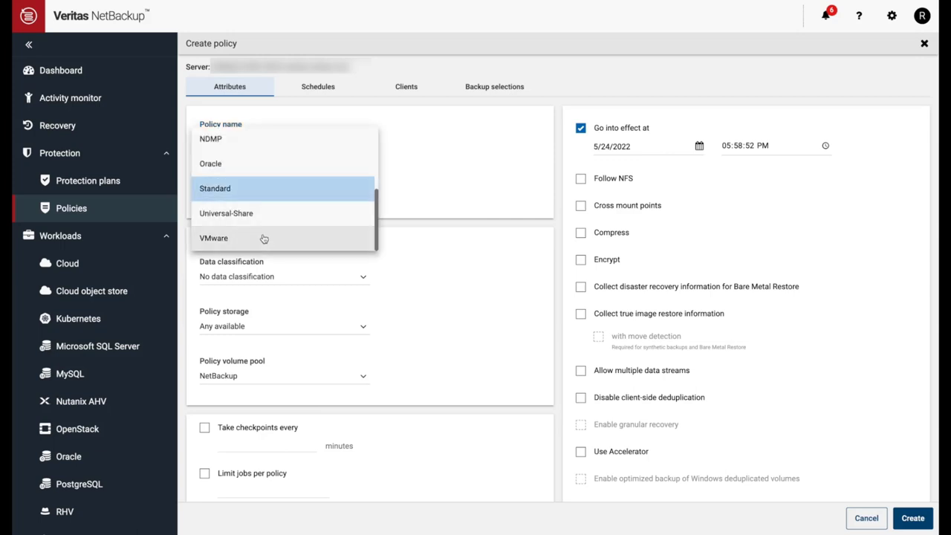
scroll(281, 161, "up", 3)
left_click(281, 162)
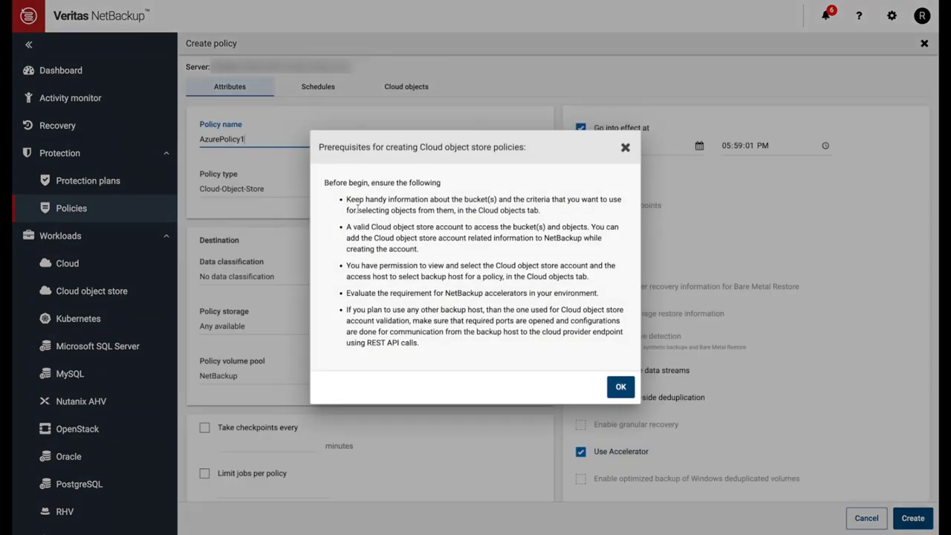
left_click(622, 388)
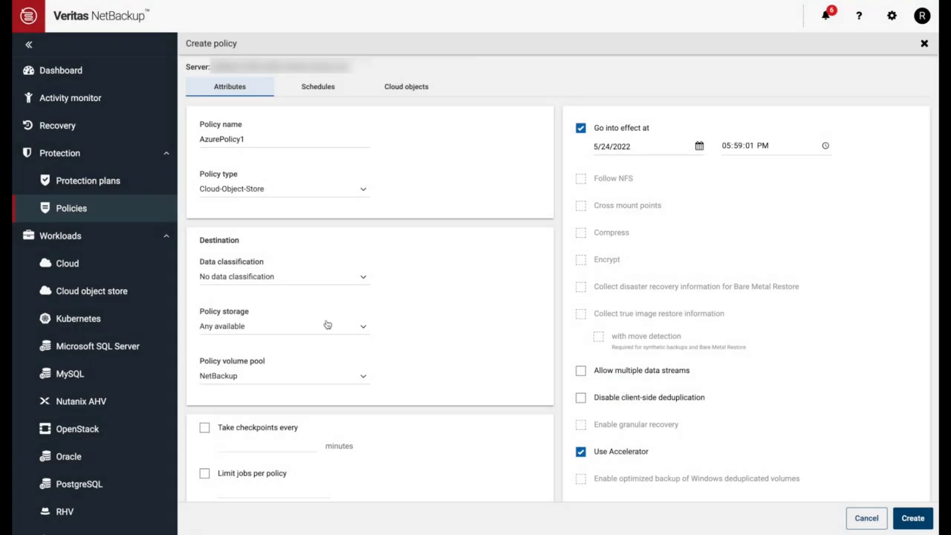
Set the policy storage to AdvDiskSTU and disable the accelerator for the policy
left_click(311, 334)
left_click(301, 354)
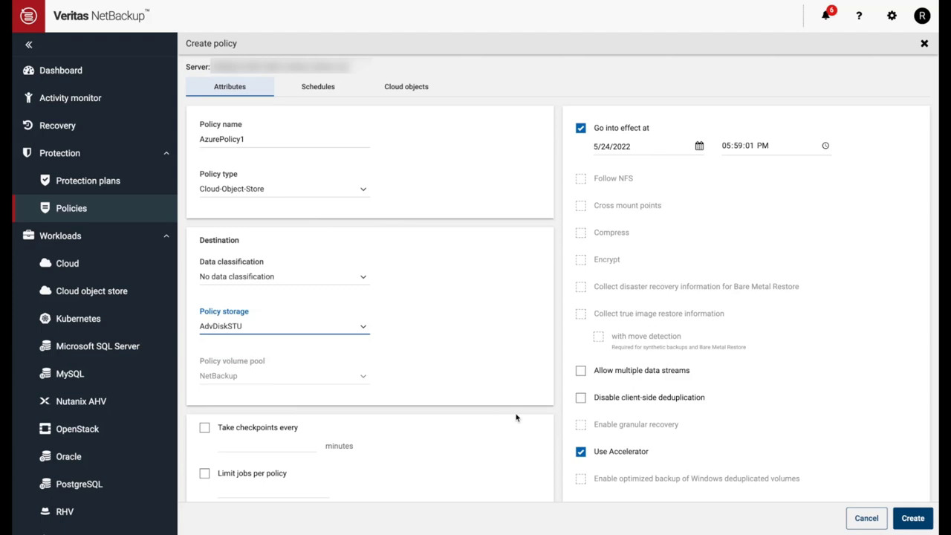
left_click(580, 452)
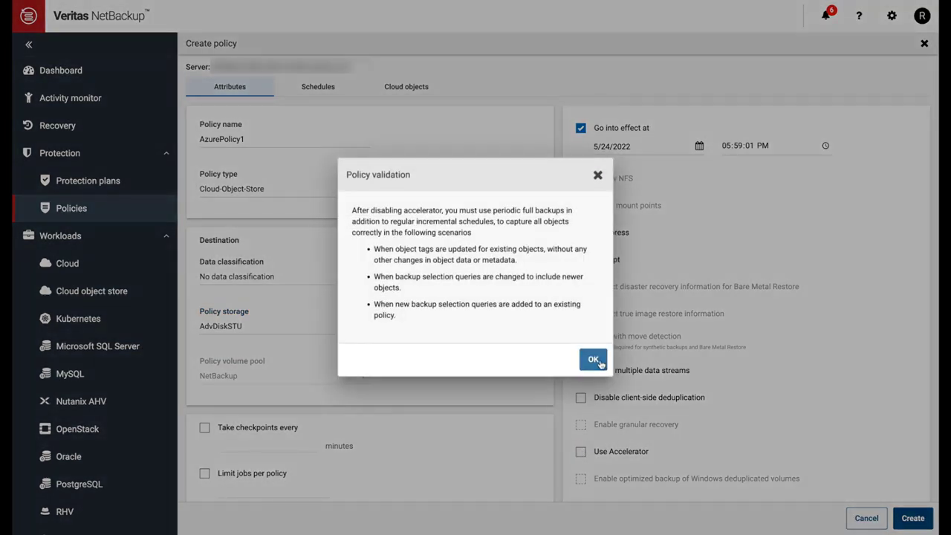
left_click(593, 360)
Add a Full Backup schedule named "ull" to the policy
left_click(314, 86)
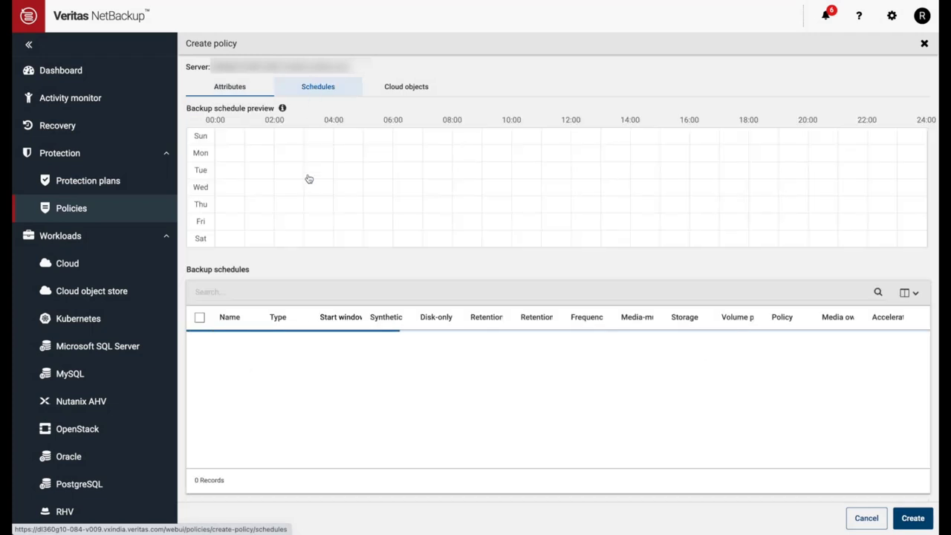
left_click(205, 298)
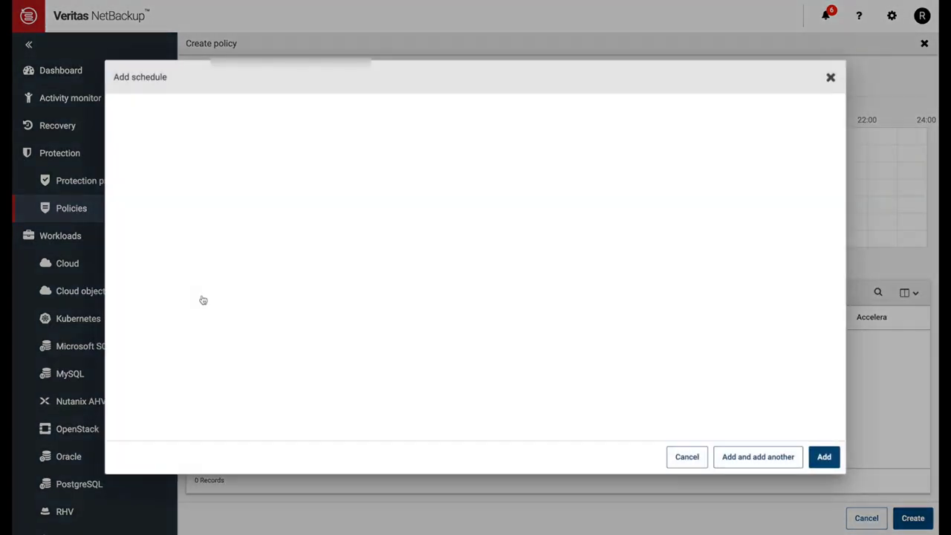
type("ul")
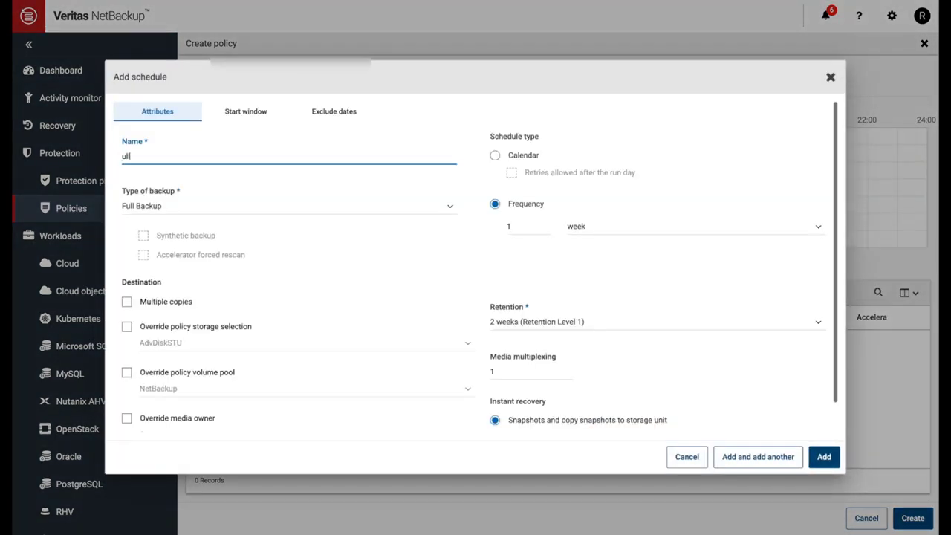
type("l")
left_click(824, 457)
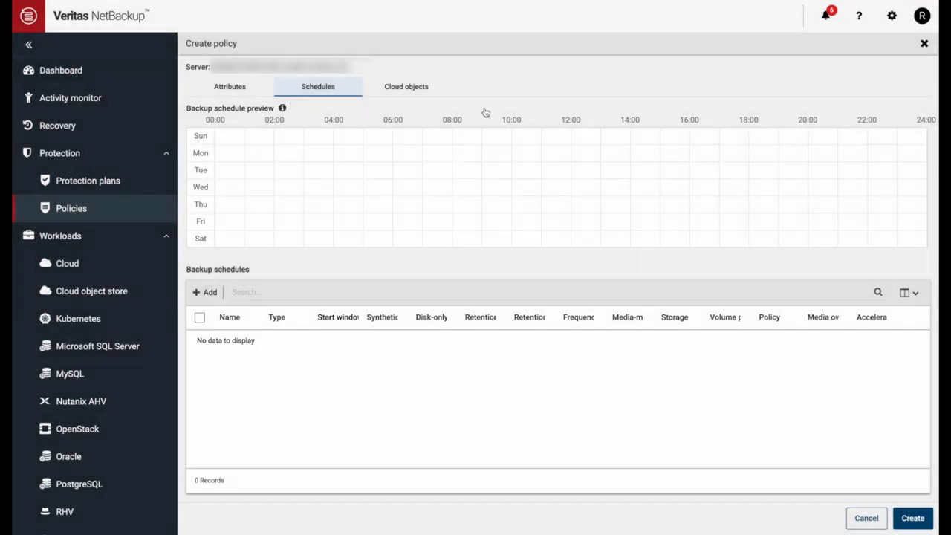
Assign the AzureAccount1 cloud object store account and the listed backup host to the policy
left_click(405, 91)
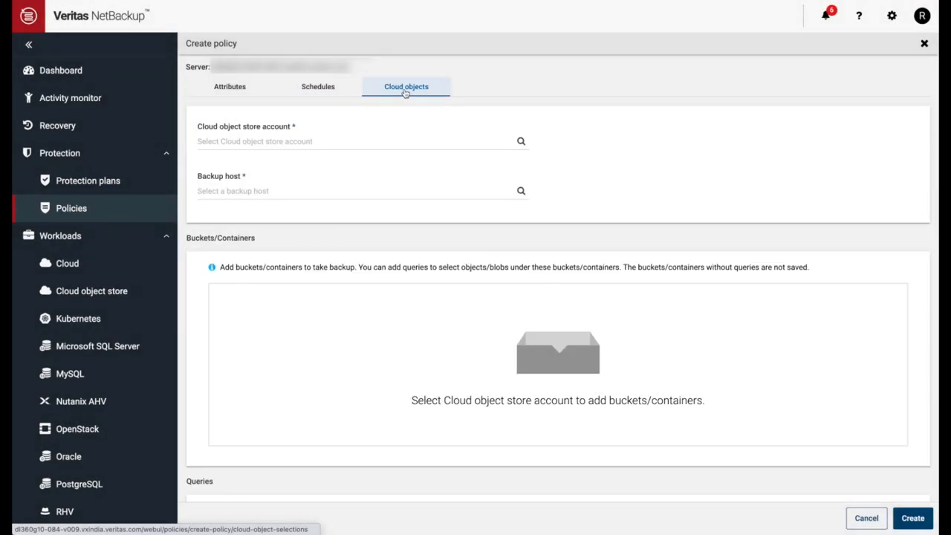
left_click(360, 142)
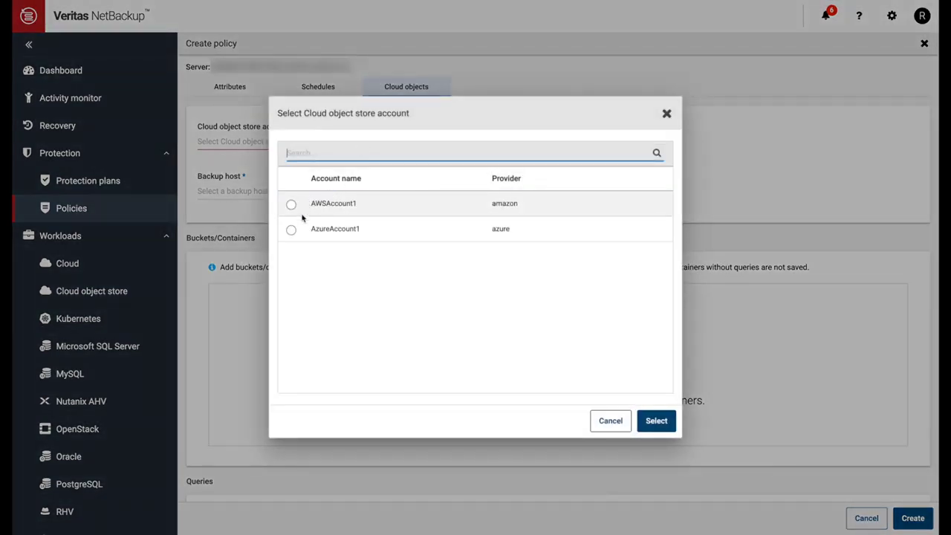
left_click(293, 231)
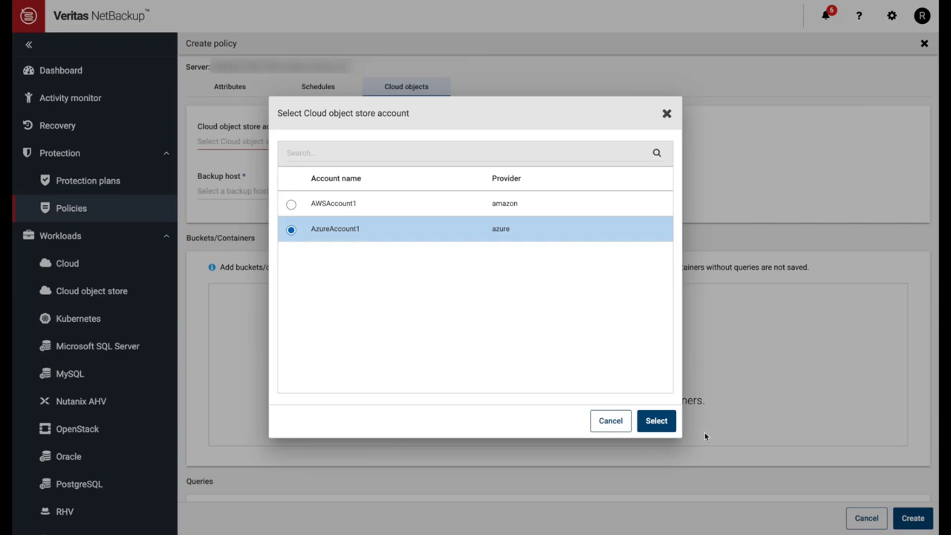
left_click(667, 422)
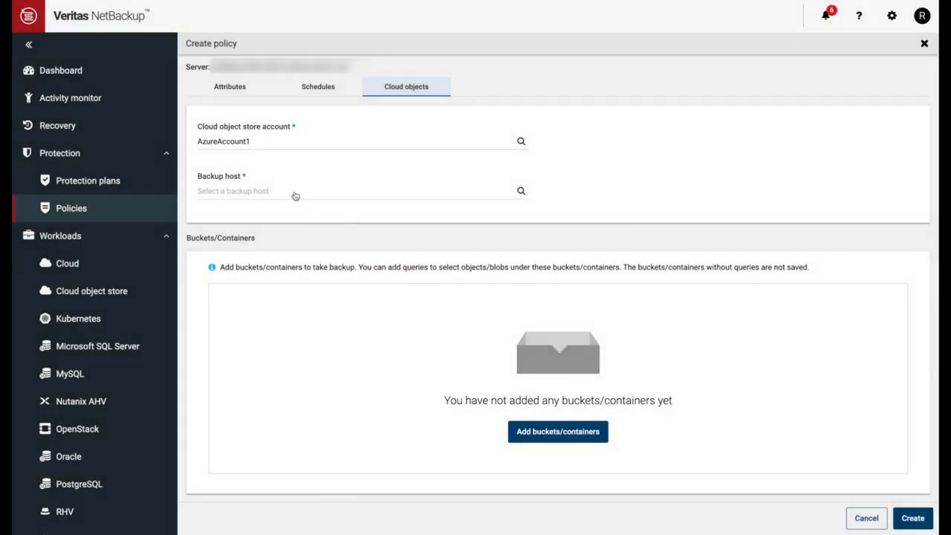
left_click(295, 191)
left_click(334, 241)
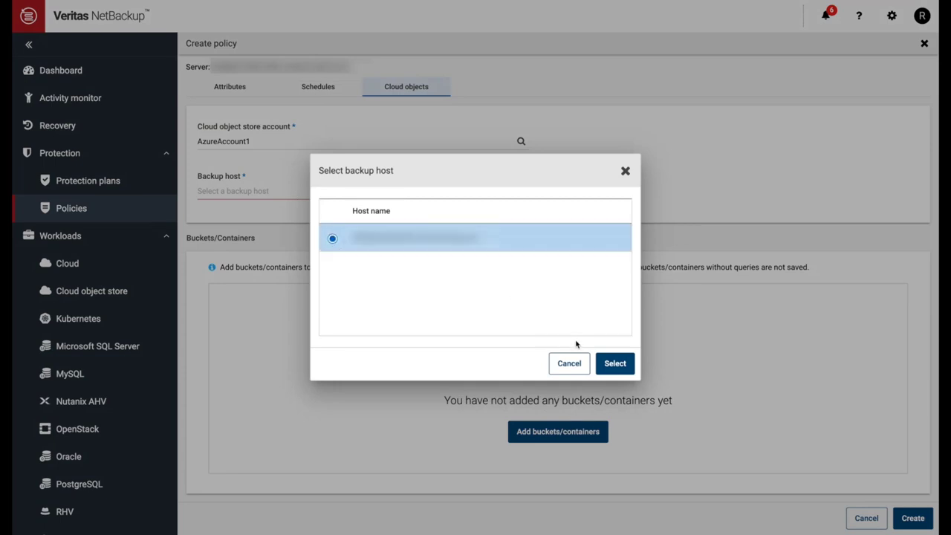
left_click(616, 362)
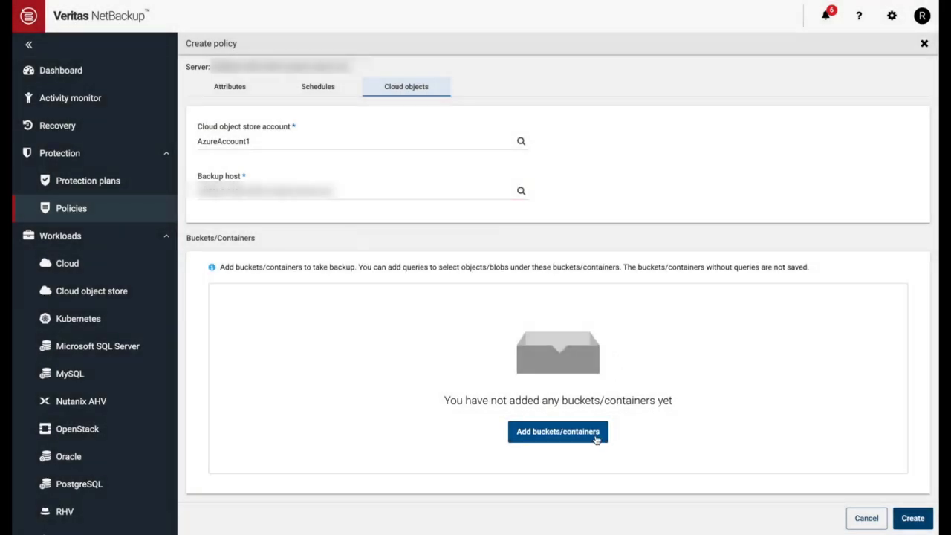
Search the account's containers for "demo" and add the demo-1 container to the policy
left_click(596, 440)
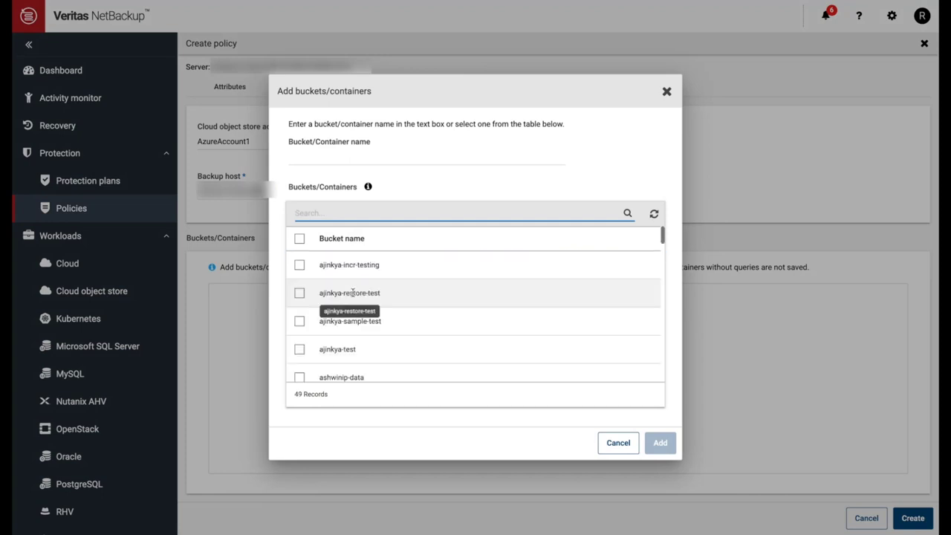
type("demo")
left_click(299, 264)
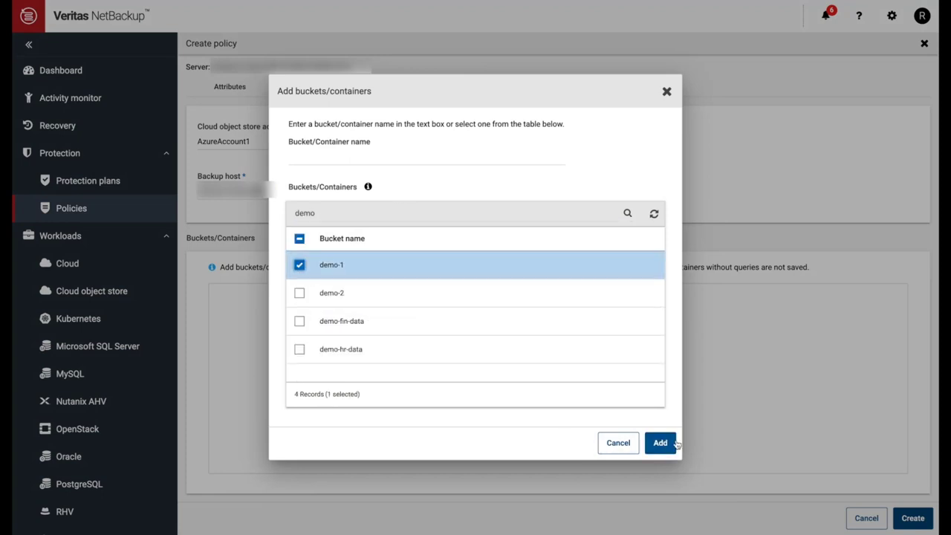
left_click(661, 443)
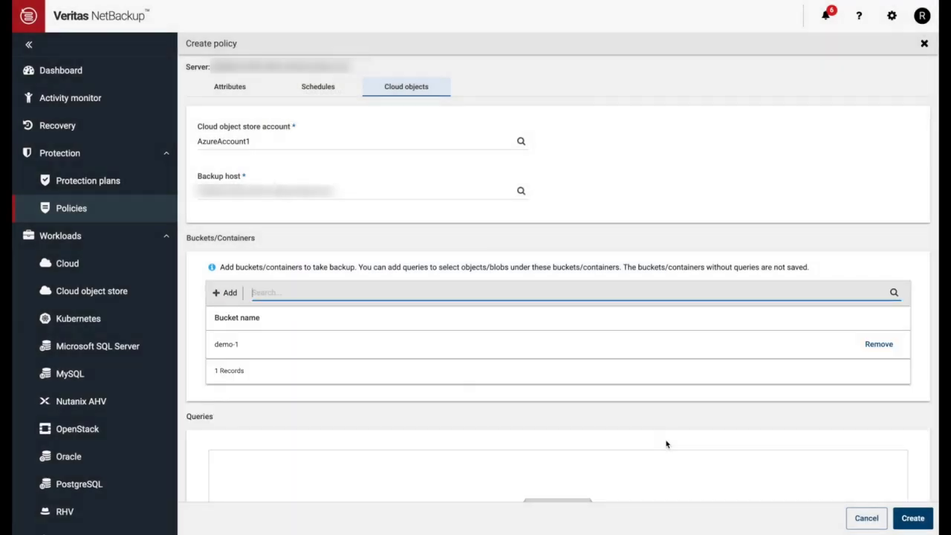
Start a query for the demo-1 bucket with a tag condition of key equal to tag1 and value equal to value1
scroll(609, 414, "down", 3)
left_click(558, 431)
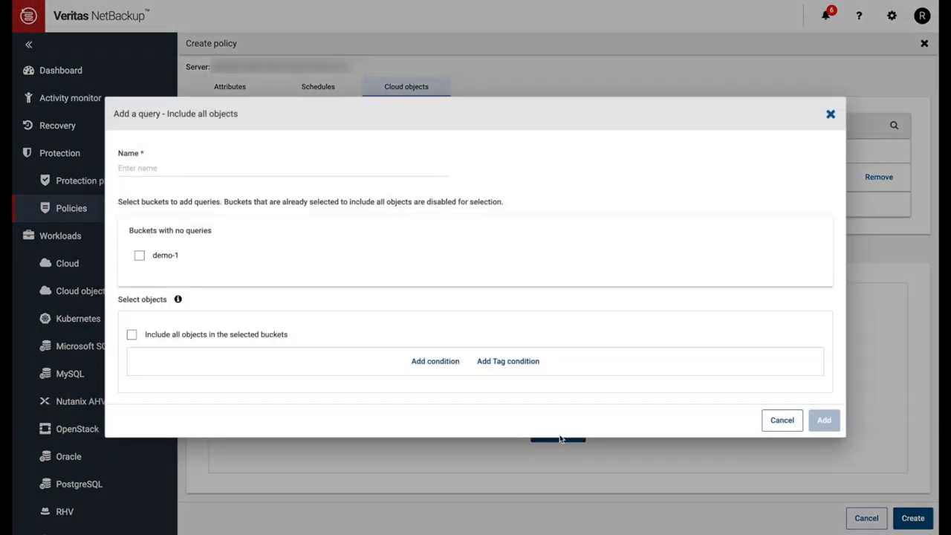
left_click(139, 254)
left_click(499, 361)
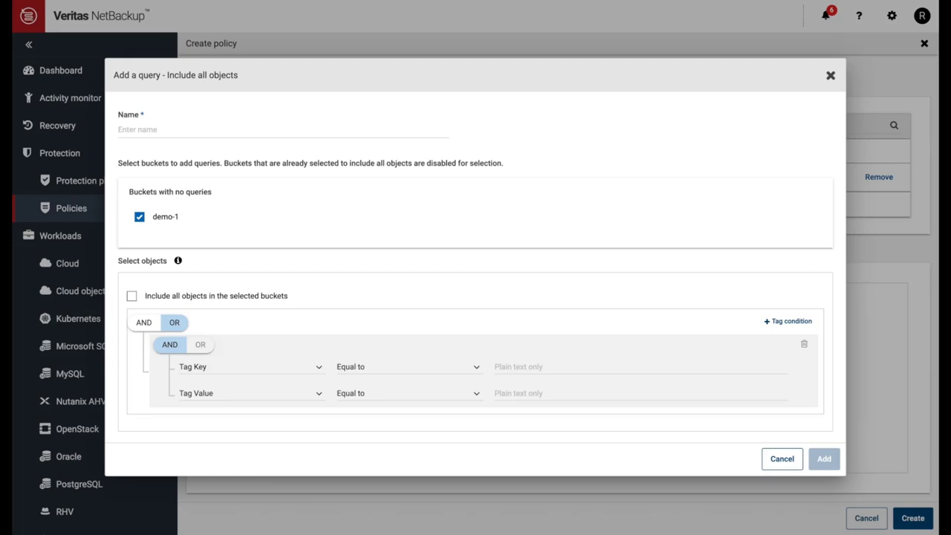
left_click(550, 367)
type("tag1")
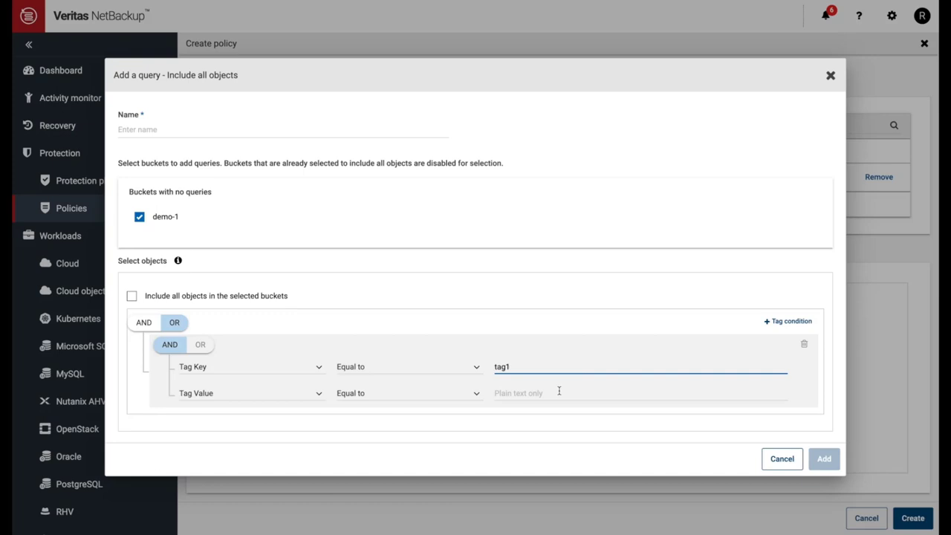
left_click(559, 391)
type("value1")
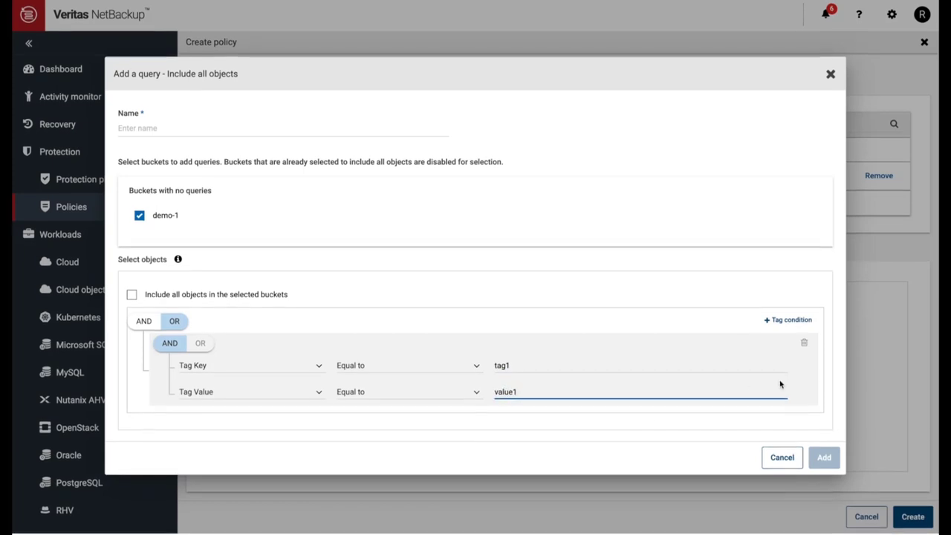
Add a second tag condition to the demo-1 query
left_click(781, 327)
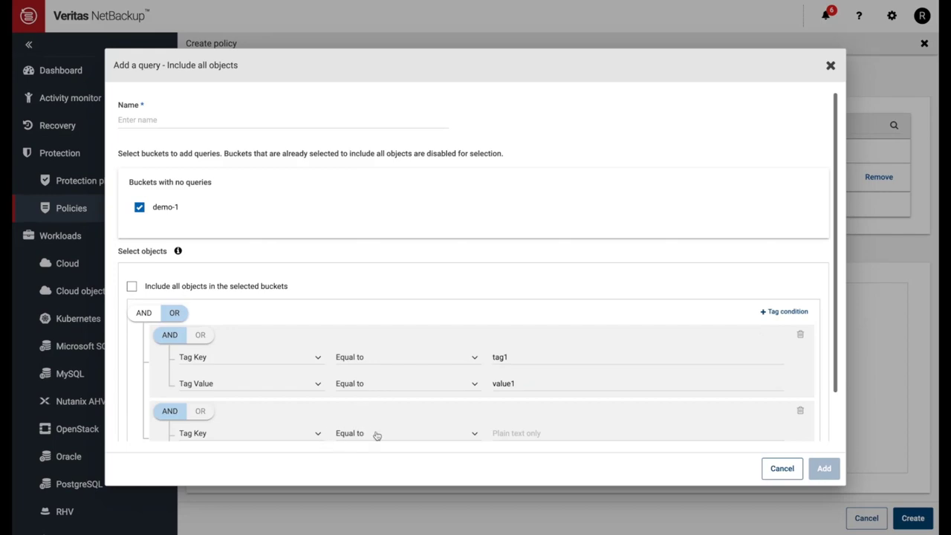
scroll(421, 420, "down", 1)
left_click(536, 376)
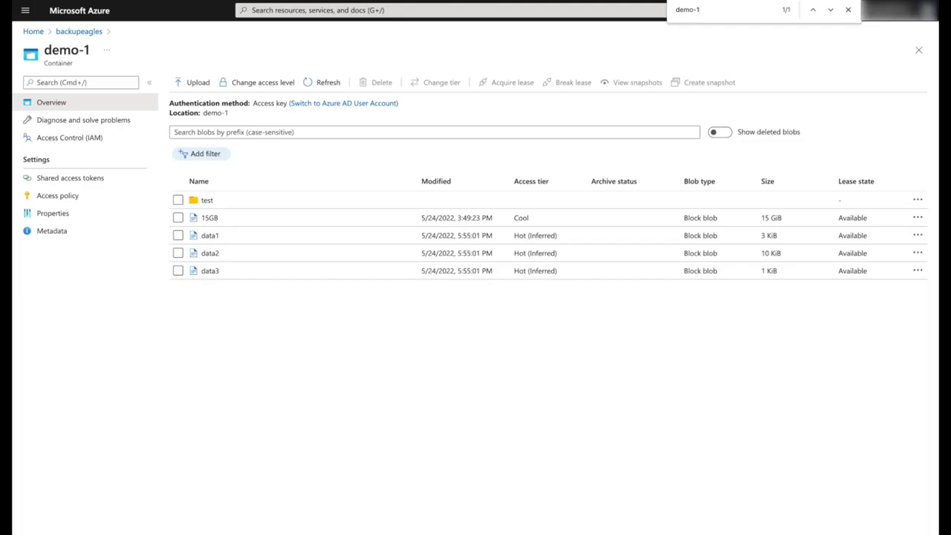
In Microsoft Azure, open the data3 blob of the demo-1 container and enter tag1 as its blob index tag key
left_click(209, 272)
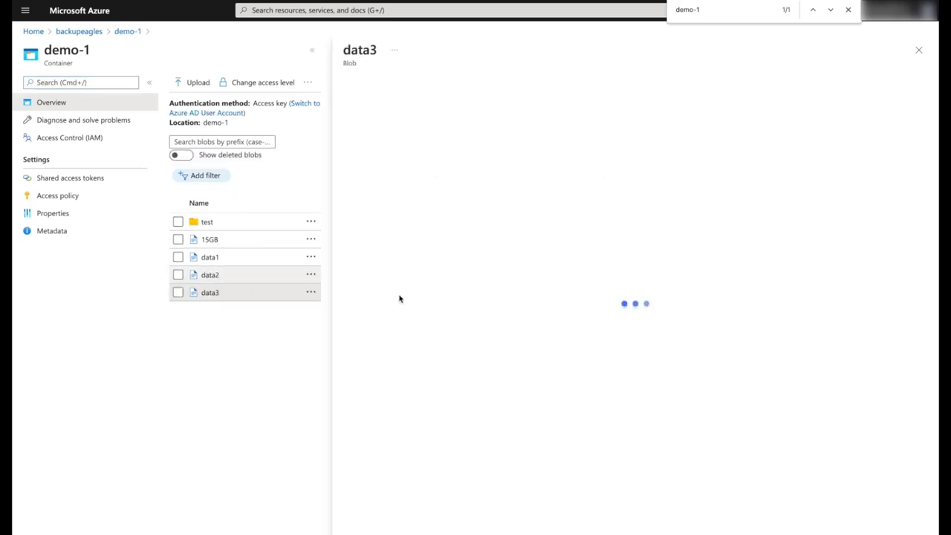
scroll(494, 365, "down", 2)
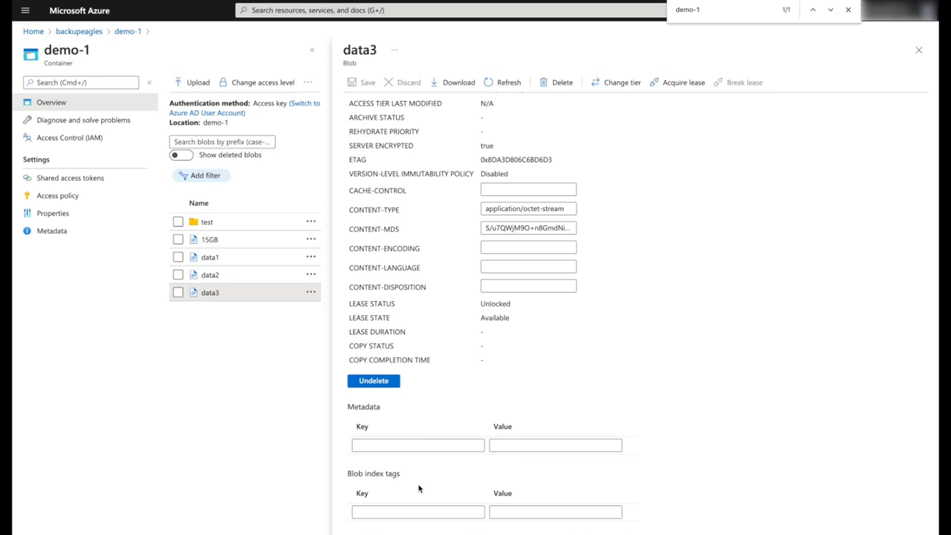
left_click(421, 509)
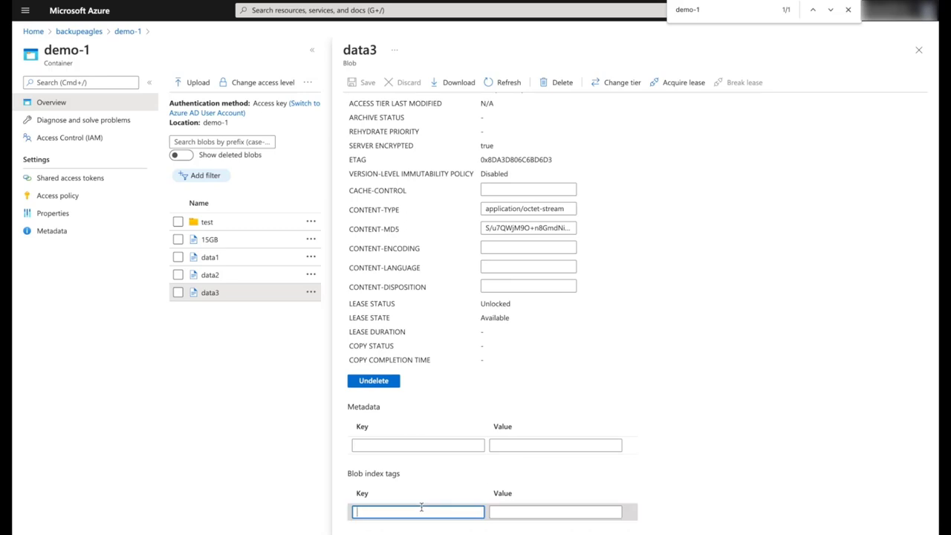
type("tag1")
left_click(555, 512)
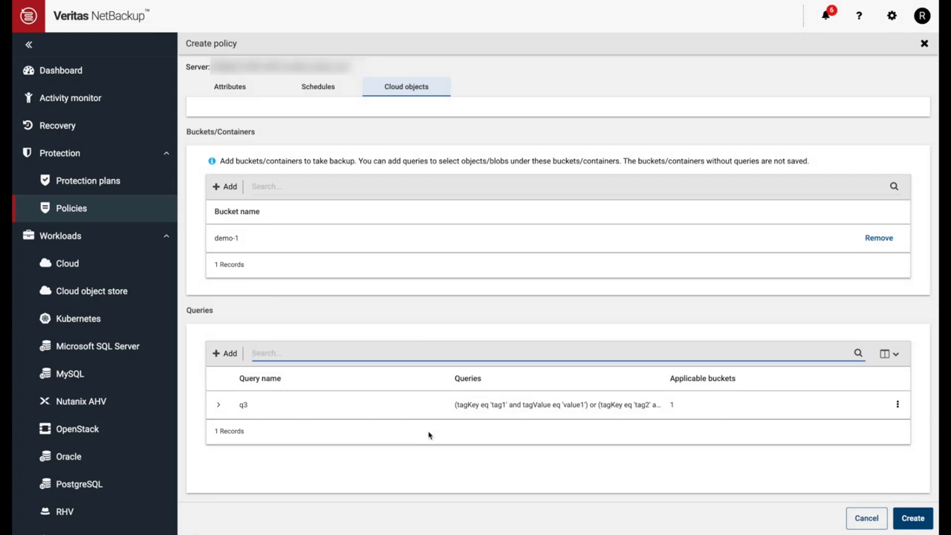
Check which buckets query q3 applies to and create the Azure policy in NetBackup
left_click(219, 406)
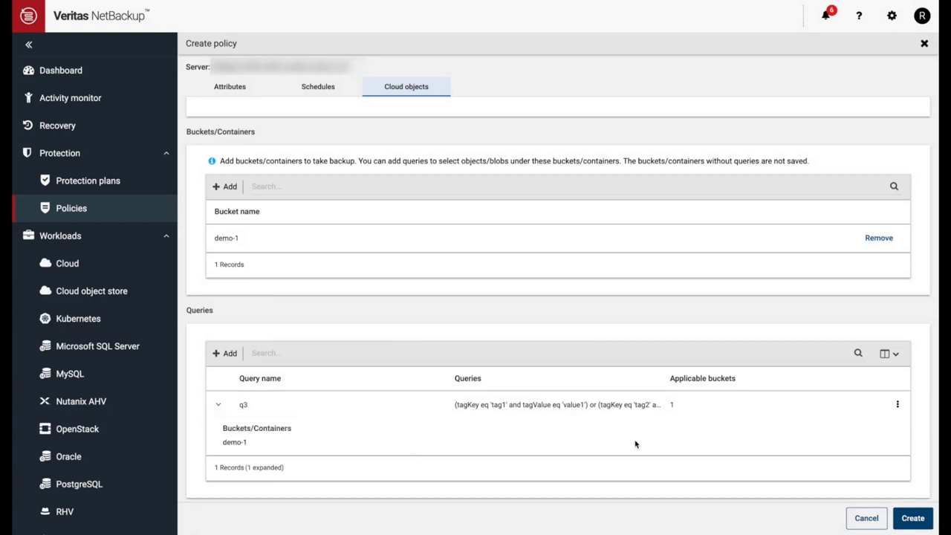
left_click(926, 526)
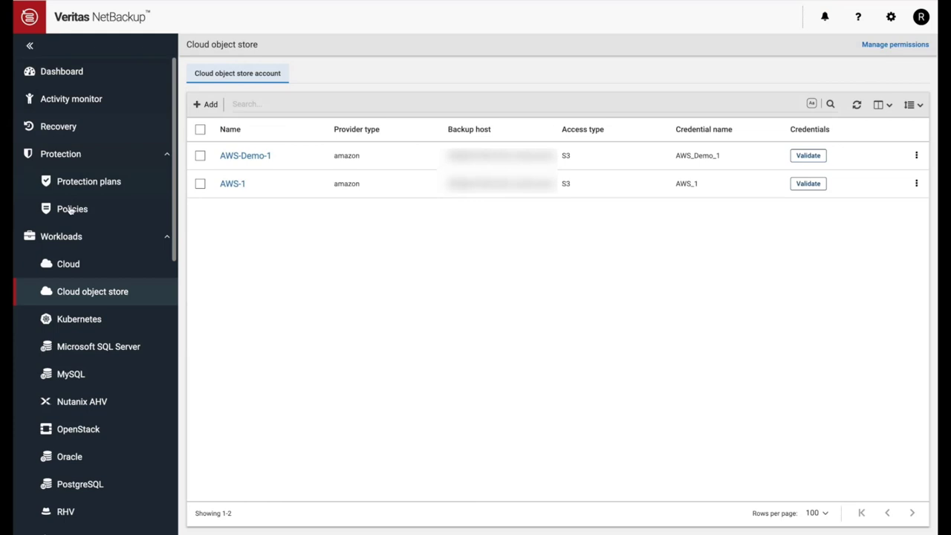
Start a new policy named AWS_p1 with the policy type Cloud-Object-Store and accept its prerequisites
left_click(72, 211)
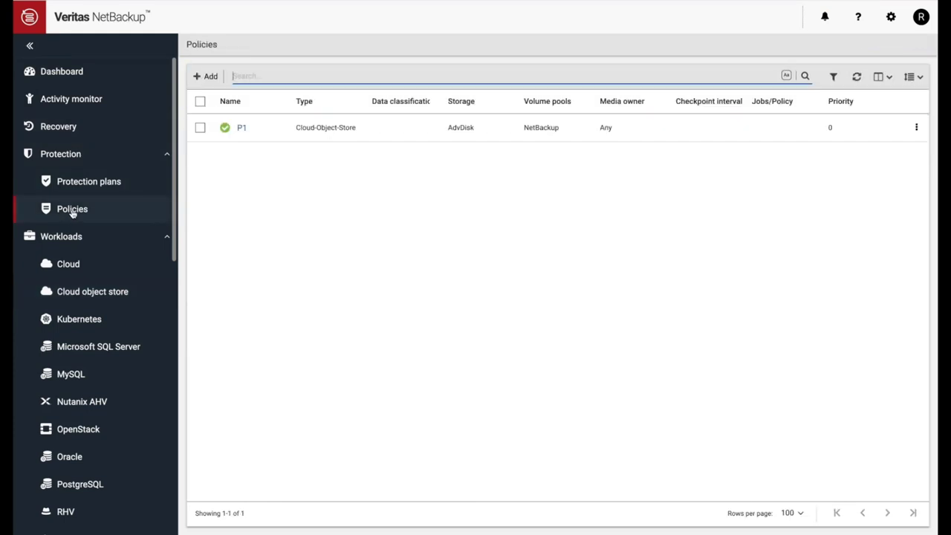
left_click(205, 76)
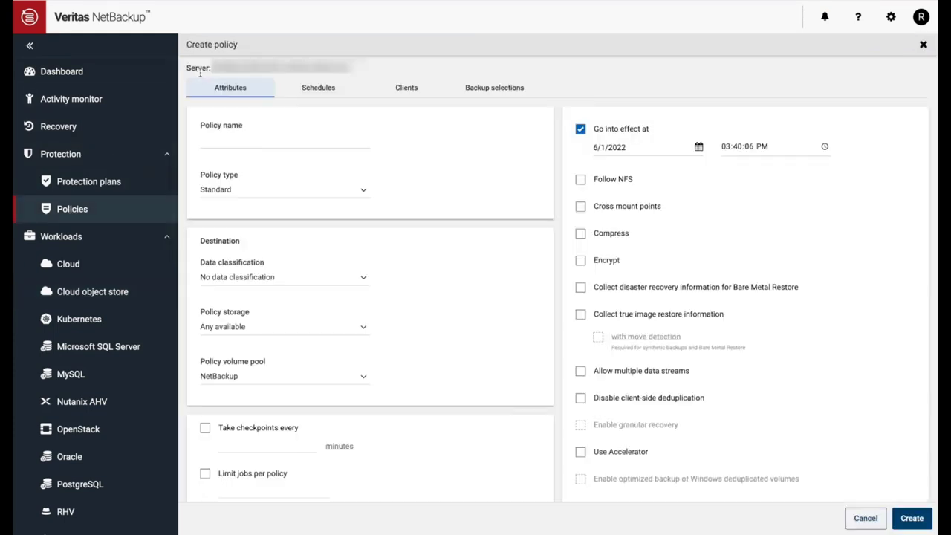
type("AWS_p1")
left_click(297, 195)
scroll(298, 198, "up", 5)
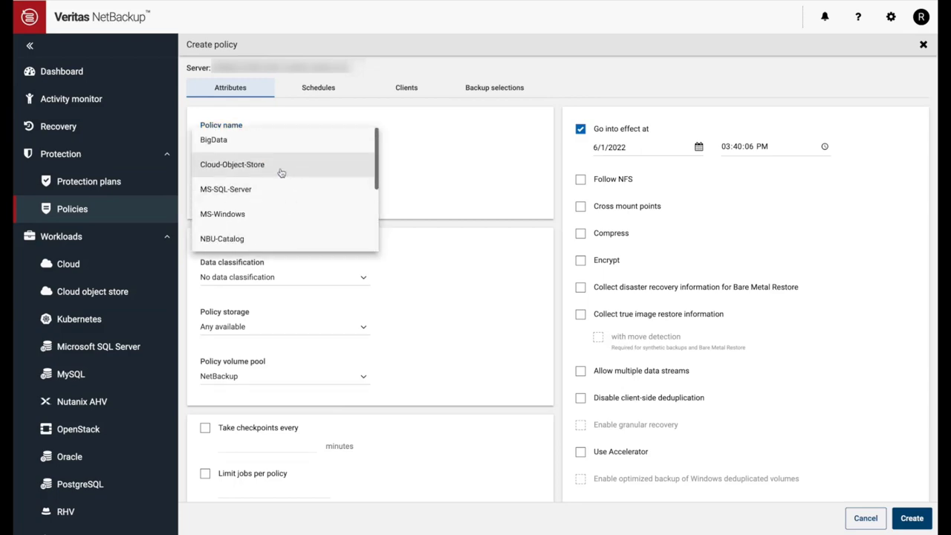
left_click(281, 172)
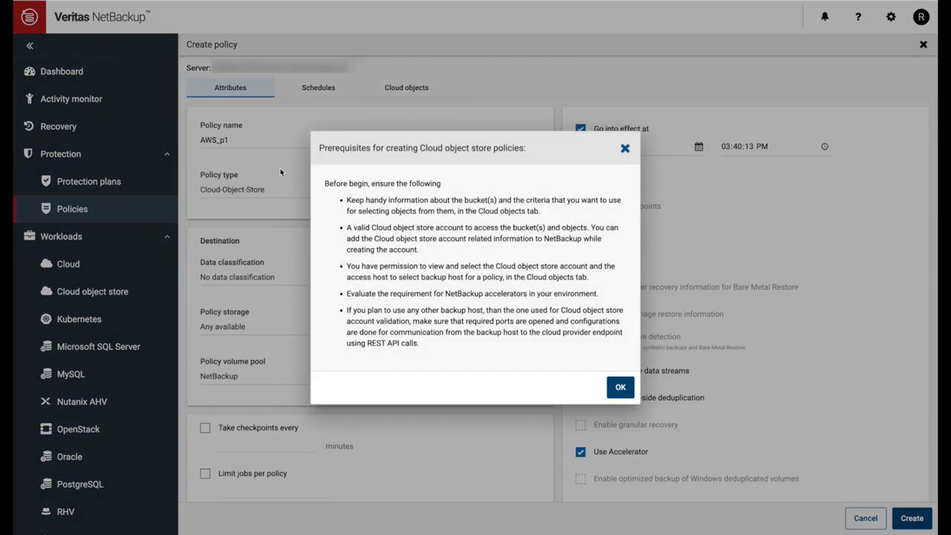
left_click(621, 387)
Disable Use Accelerator for the AWS_p1 policy and set its policy storage to AdvDisk
left_click(581, 451)
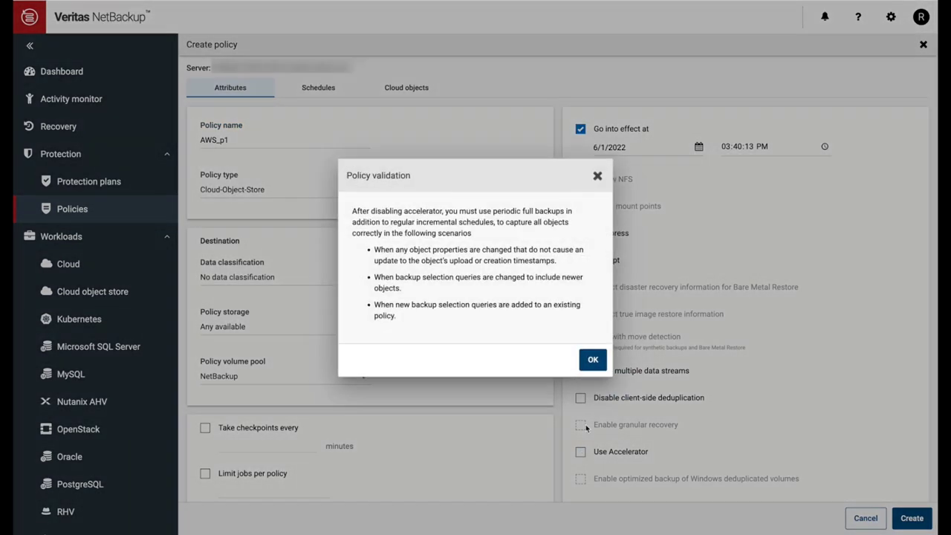
left_click(593, 360)
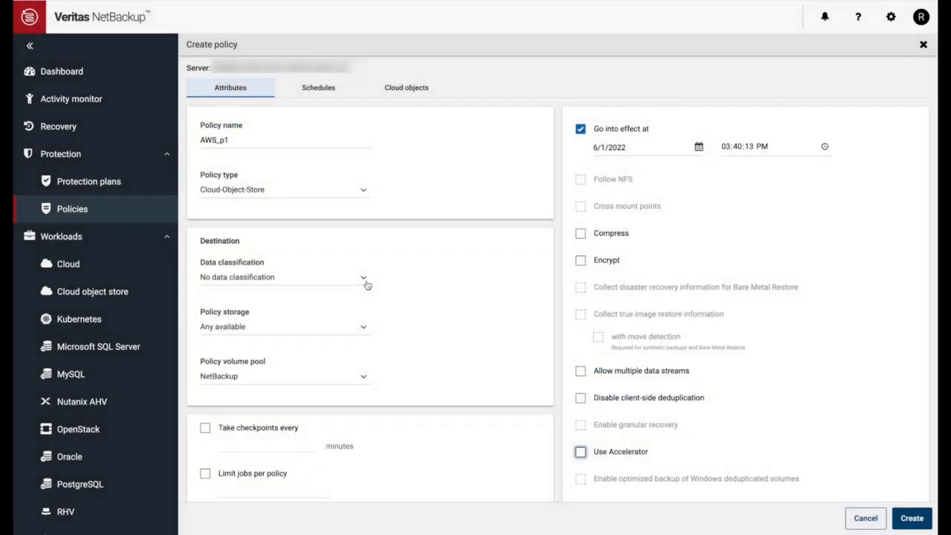
left_click(275, 334)
left_click(270, 359)
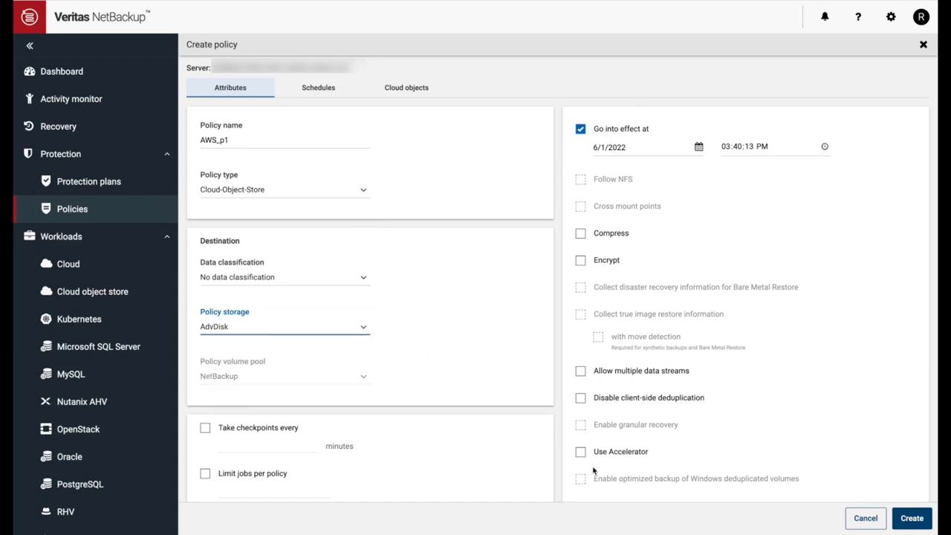
Add a Full Backup schedule named full to the AWS_p1 policy
left_click(319, 93)
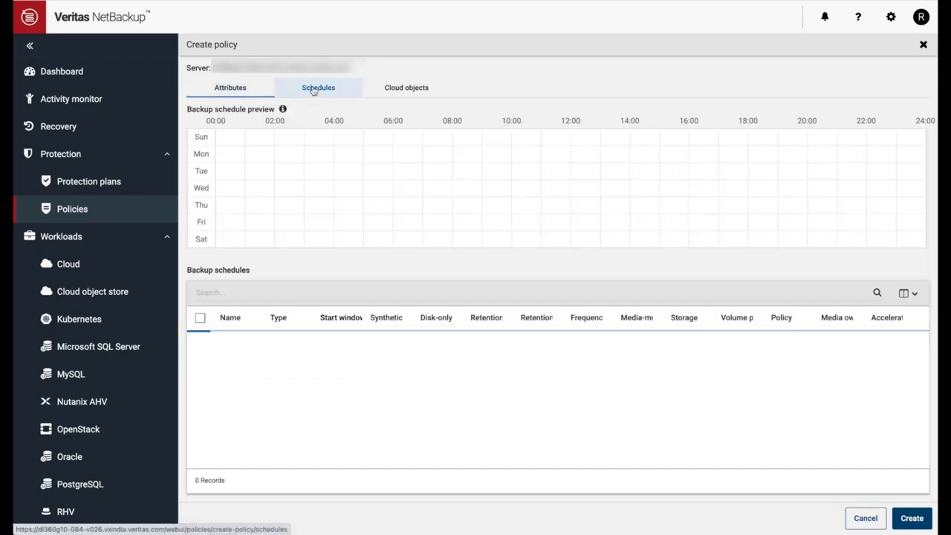
left_click(204, 291)
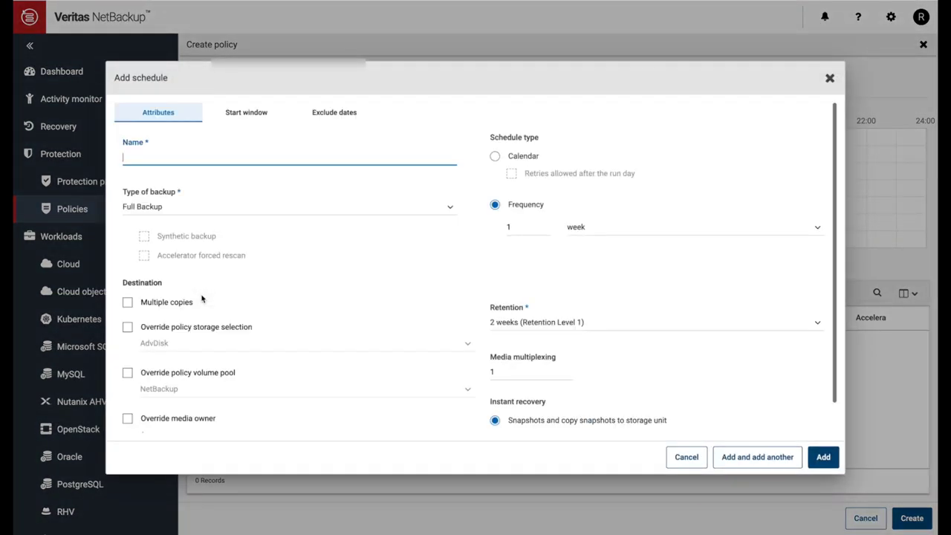
type("full")
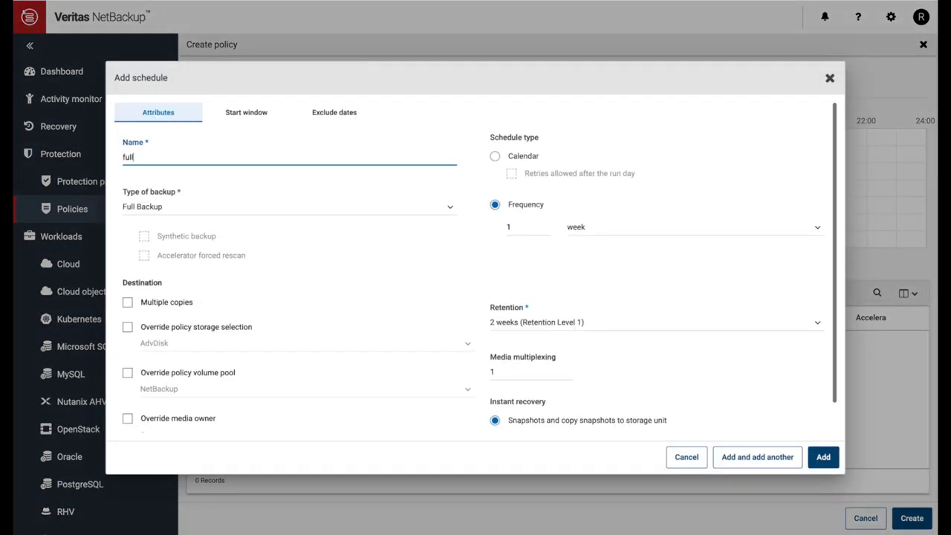
left_click(822, 457)
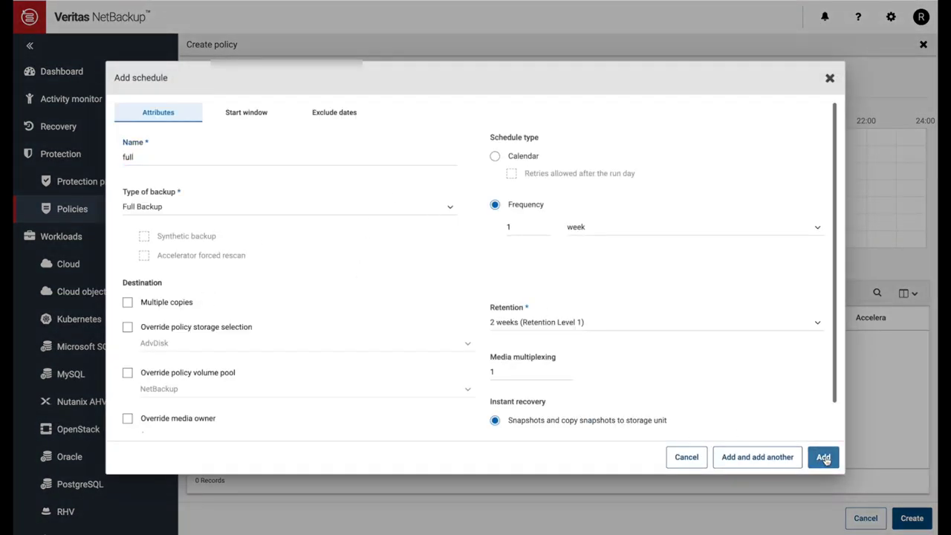
Select AWS-Demo-1 as the policy's cloud object store account
left_click(420, 92)
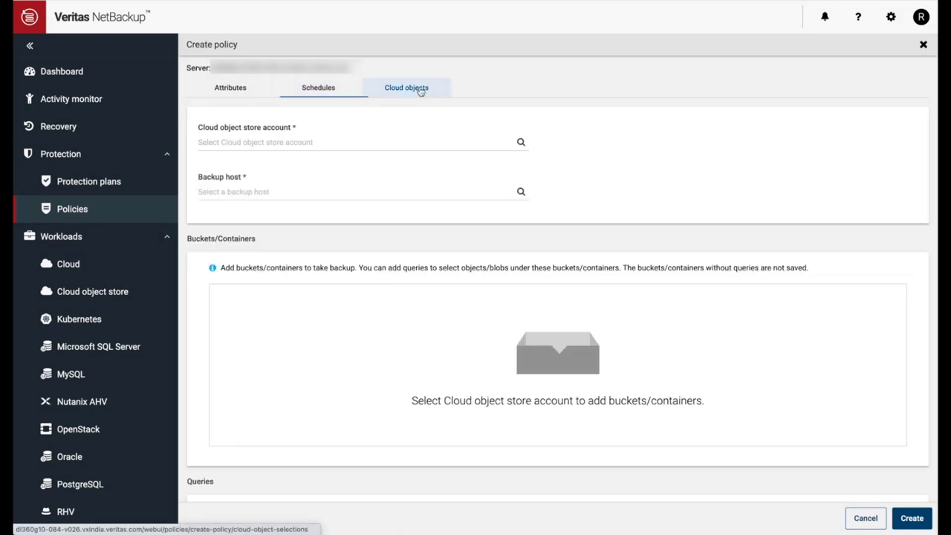
left_click(371, 143)
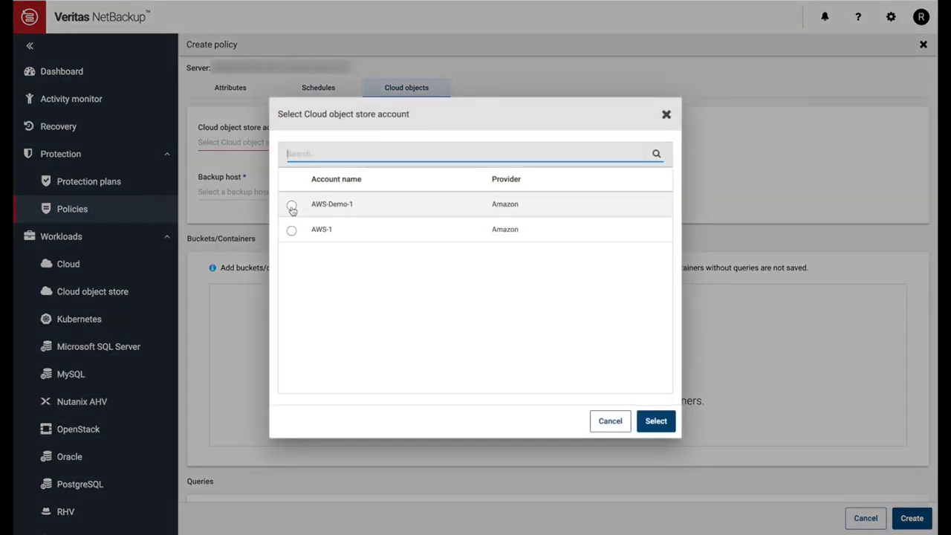
left_click(291, 205)
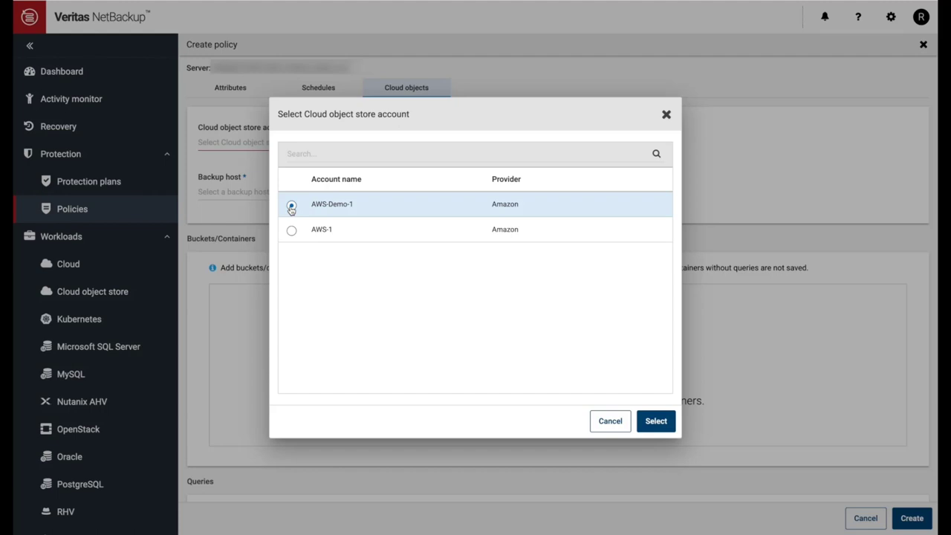
left_click(656, 421)
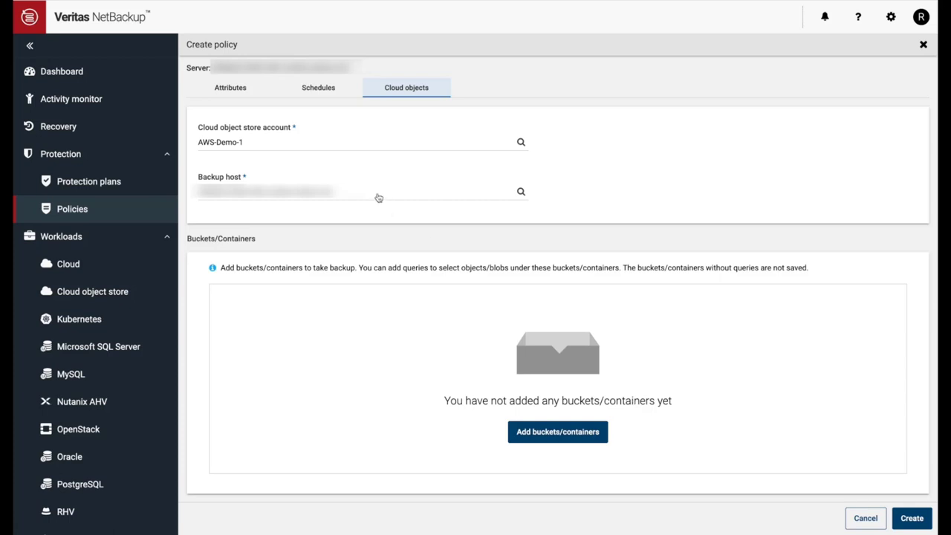
Search the buckets for dndde and add dnddemo-bucket-1, dnddemo-bucket-2 and dnddemo-bucket-3 to the policy
left_click(565, 431)
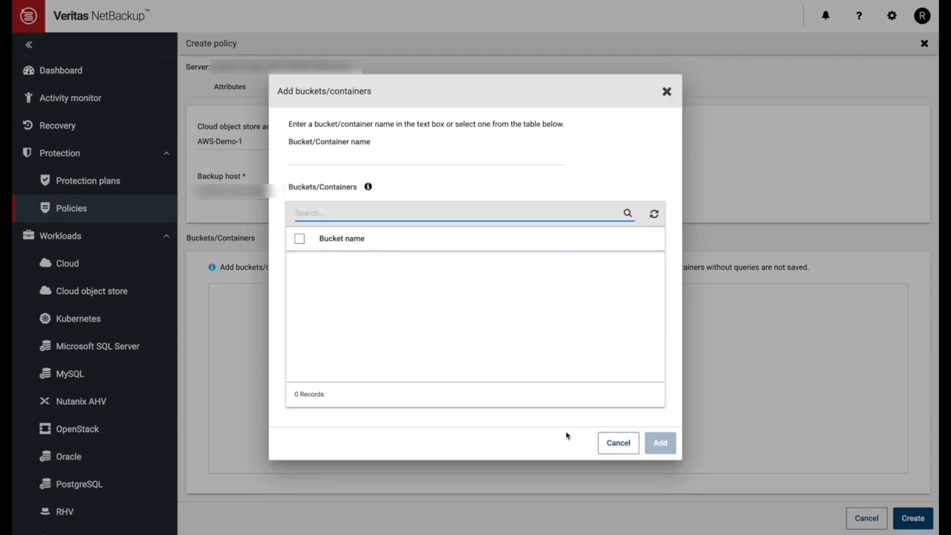
type("dndde")
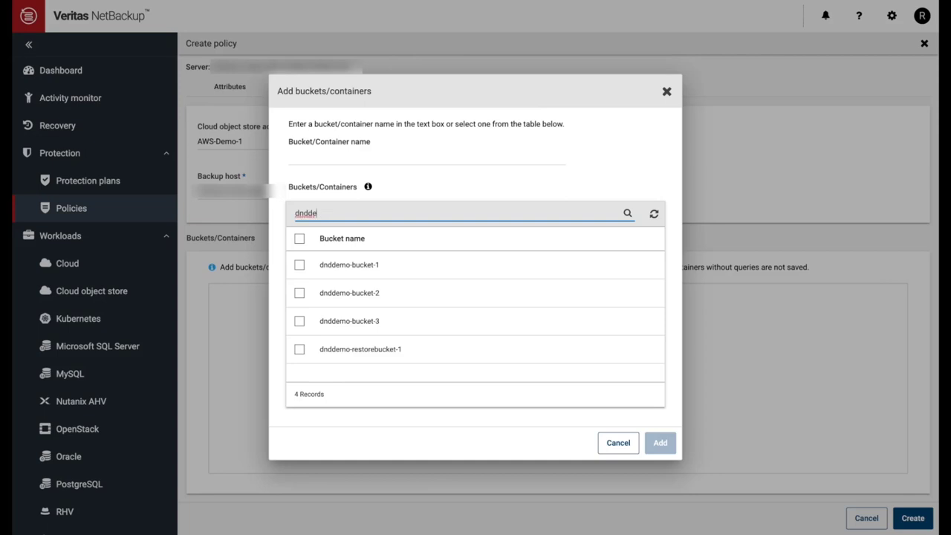
left_click(299, 266)
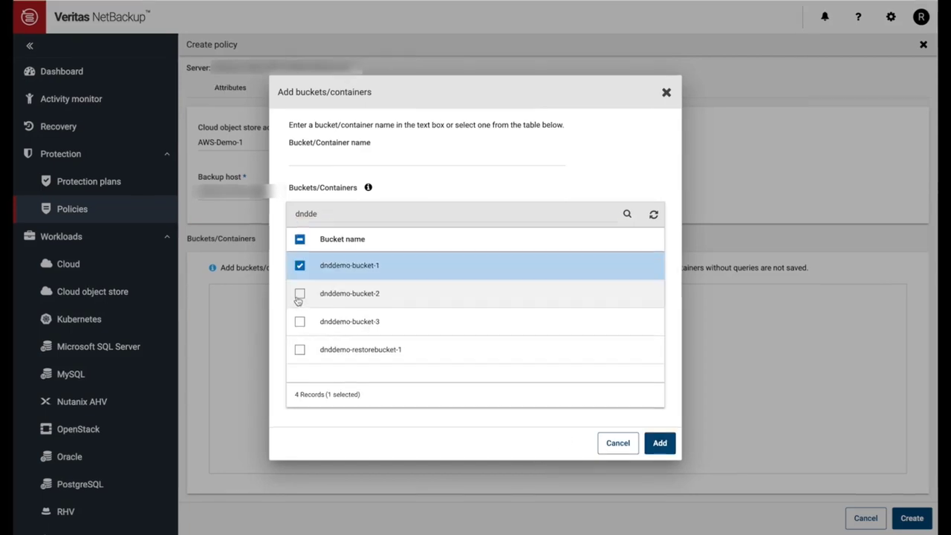
left_click(299, 297)
left_click(300, 322)
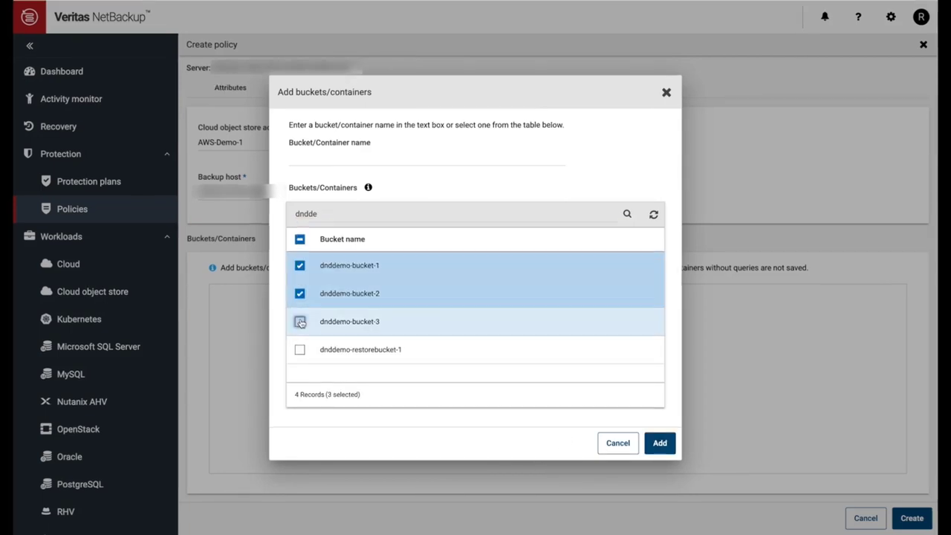
left_click(660, 444)
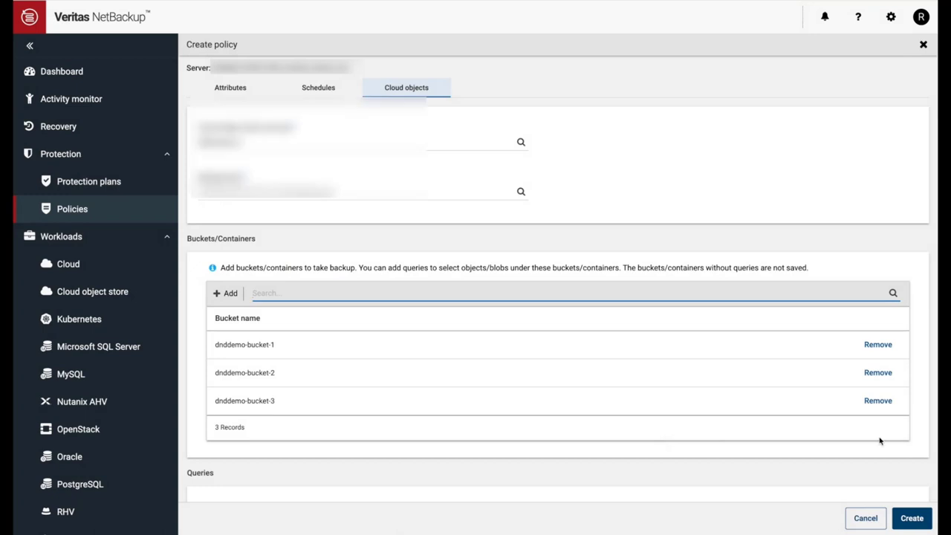
Add a query named q2 that includes all objects in dnddemo-bucket-1
scroll(881, 439, "down", 5)
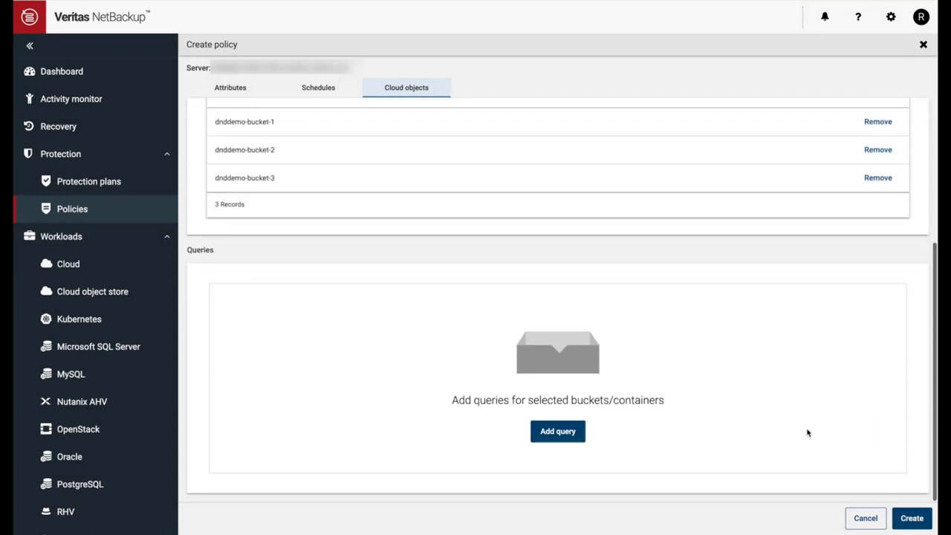
left_click(568, 436)
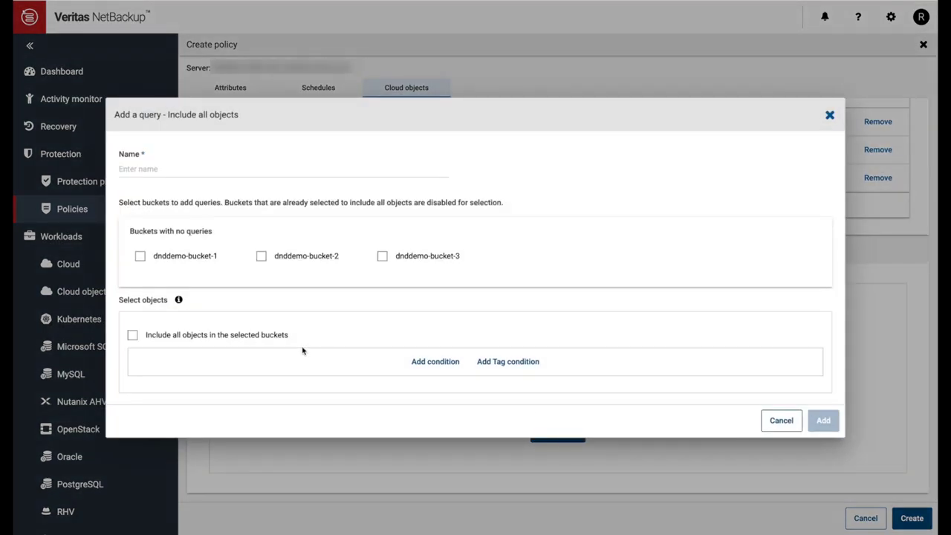
left_click(141, 257)
left_click(133, 337)
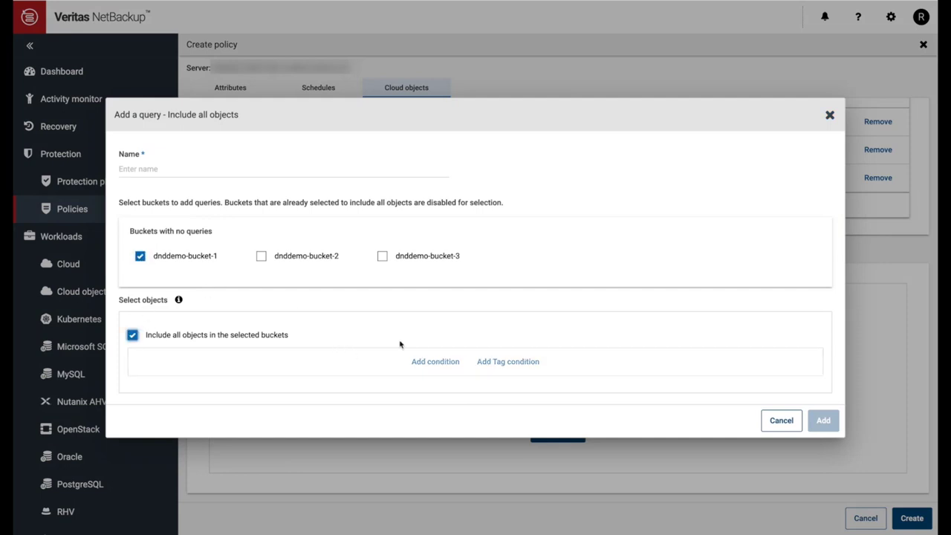
left_click(138, 170)
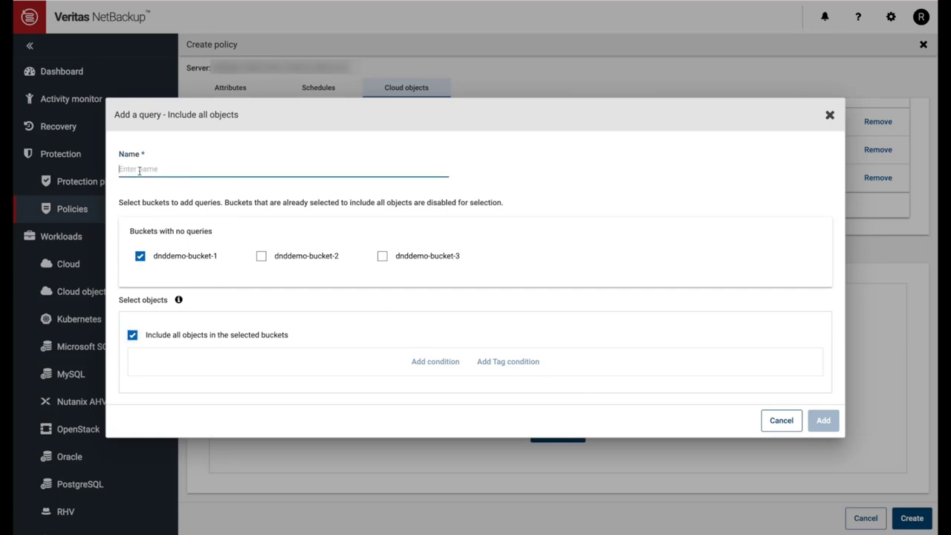
type("q2")
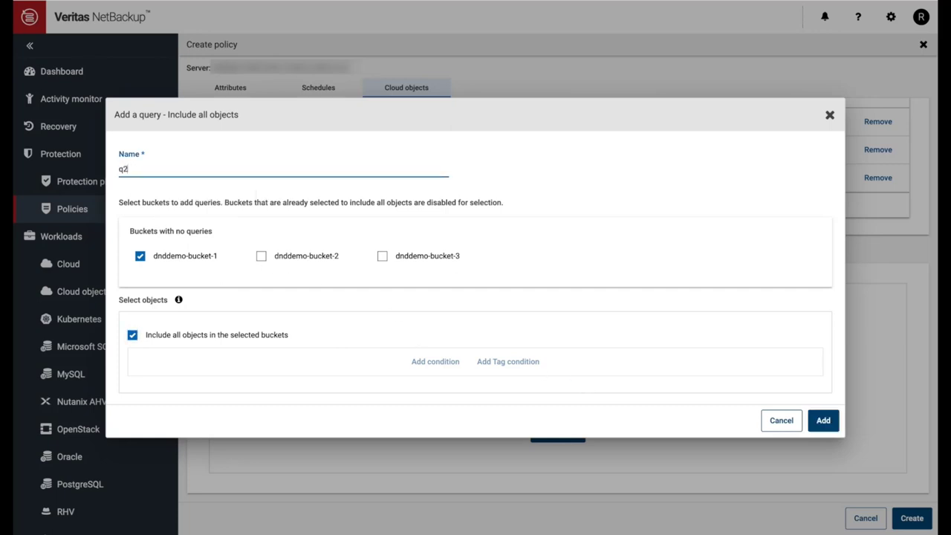
left_click(823, 420)
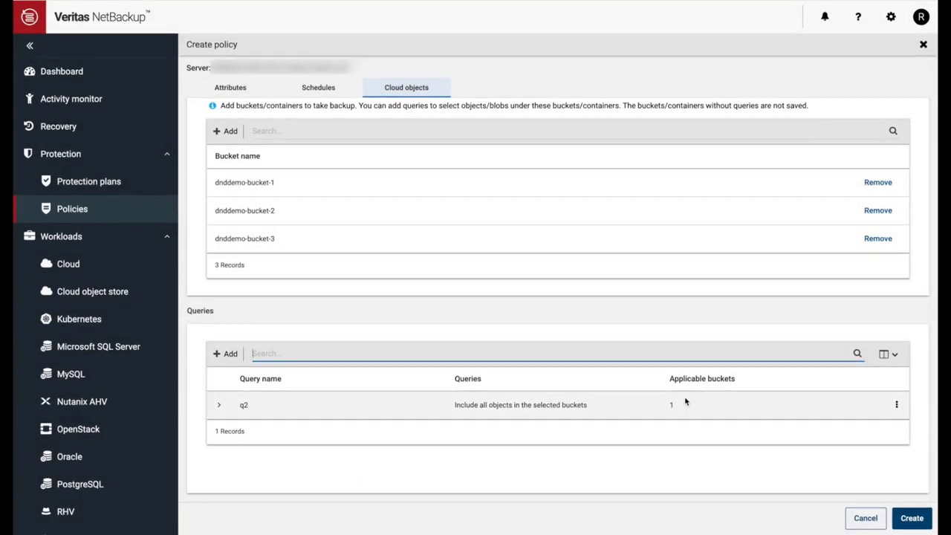
Add a query named q3 for dnddemo-bucket-2 with prefix equal to a, looking over the bucket's object names in Amazon S3
left_click(219, 356)
left_click(139, 229)
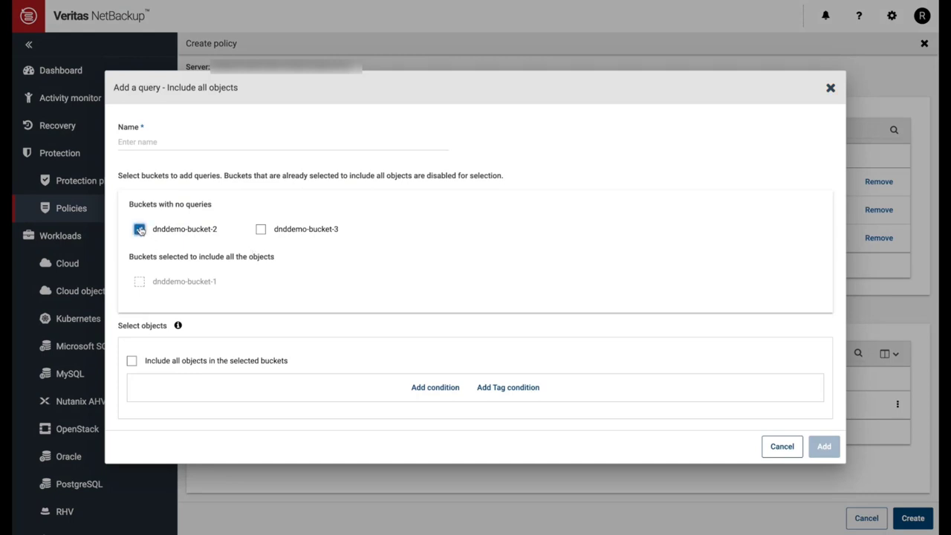
left_click(436, 390)
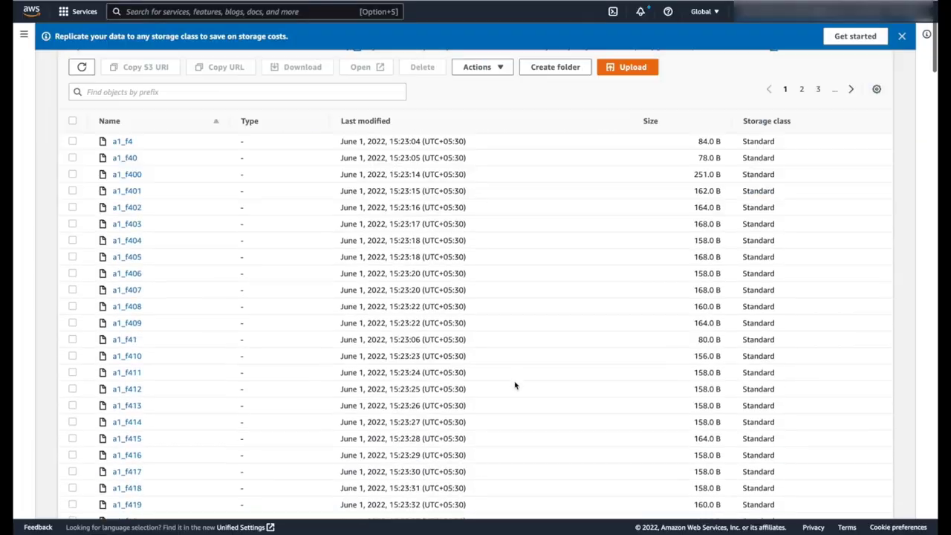
scroll(515, 385, "down", 5)
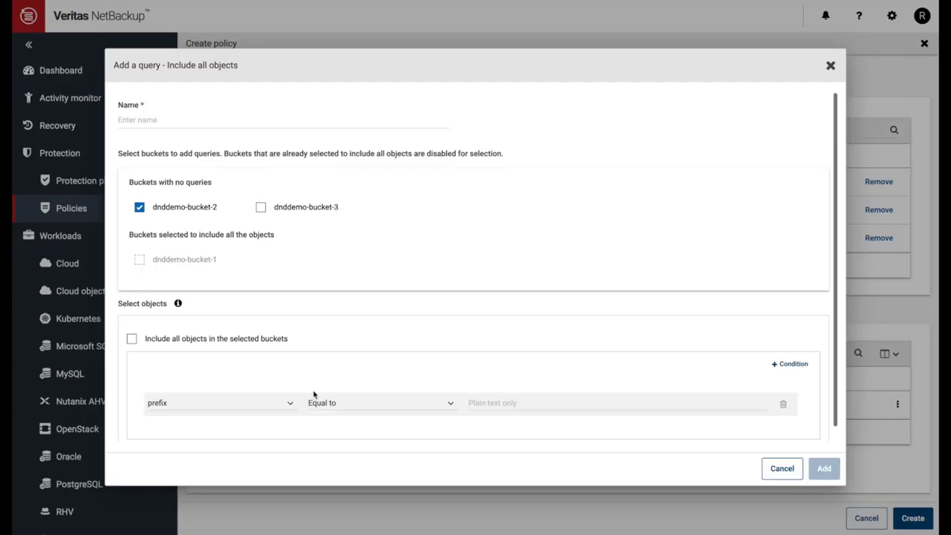
left_click(472, 403)
type("a")
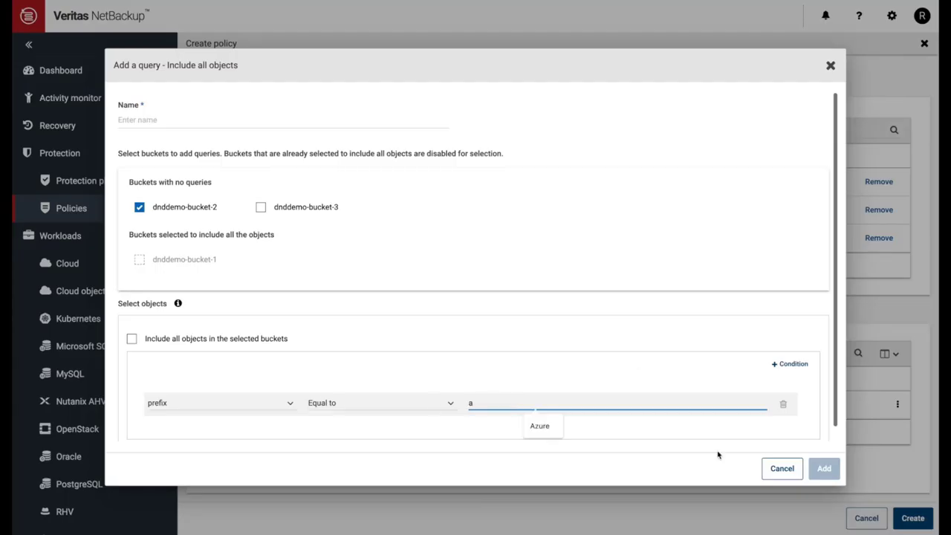
left_click(270, 120)
type("q2")
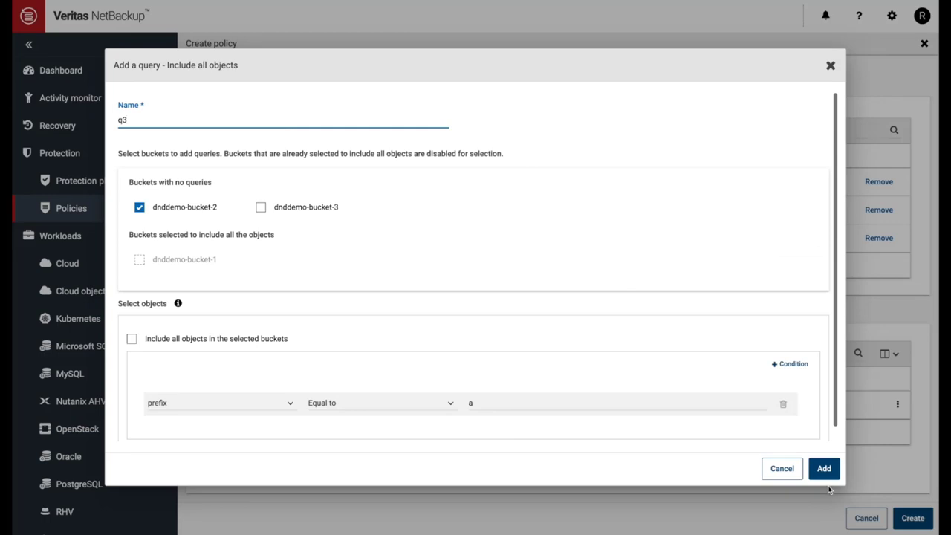
left_click(824, 468)
Start a query for dnddemo-bucket-3, look over its object names in Amazon S3 and set a condition of prefix equal to e_
left_click(220, 353)
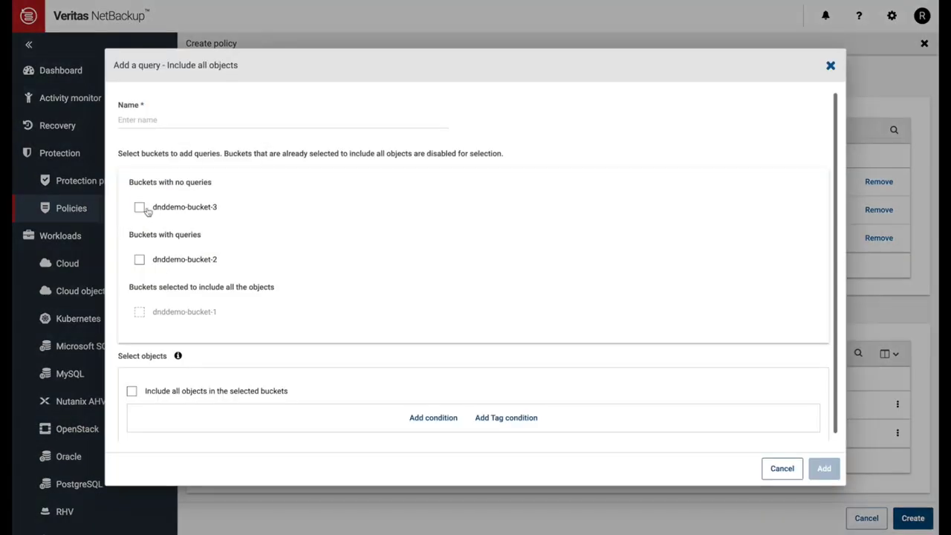
left_click(139, 207)
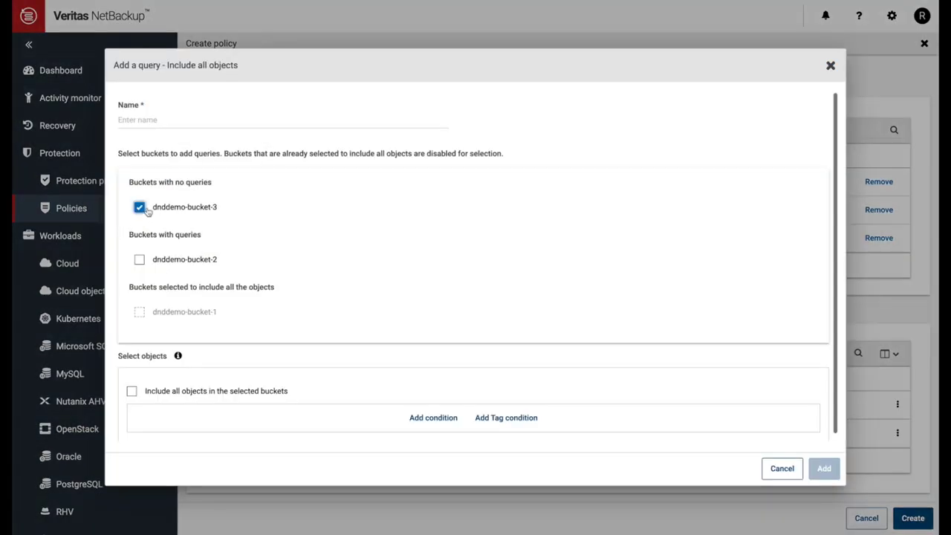
left_click(454, 418)
left_click(518, 387)
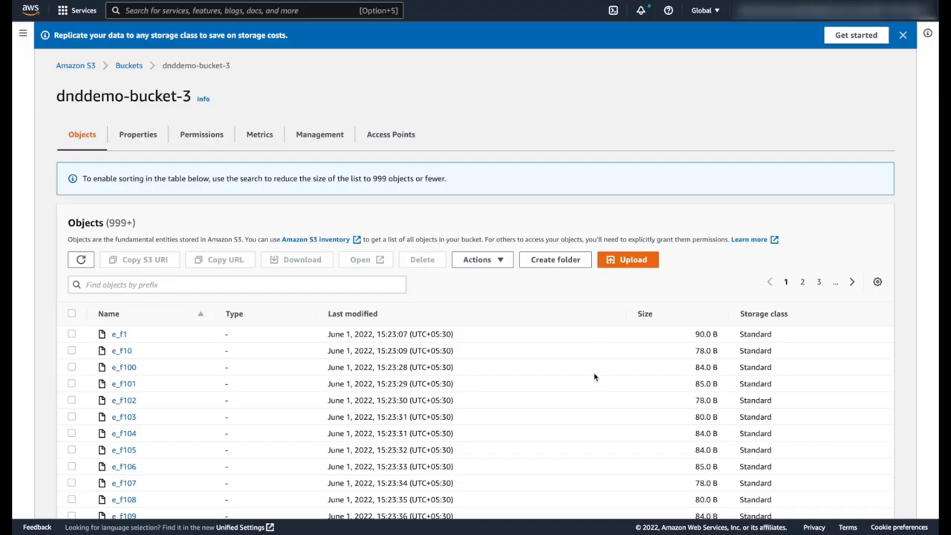
scroll(595, 375, "down", 12)
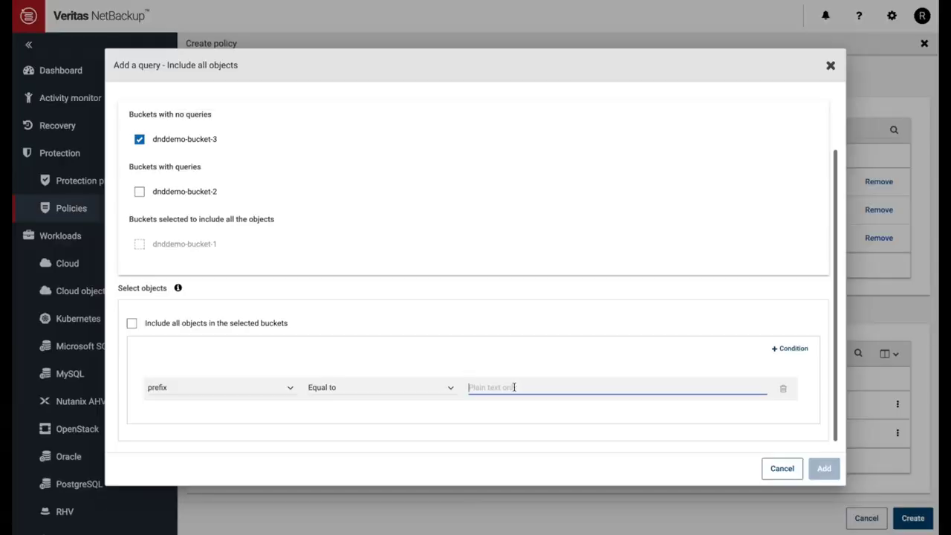
type("e_")
Add the dnddemo-bucket-3 query under the name q4 and create the AWS_p1 policy
scroll(218, 193, "up", 3)
left_click(208, 119)
type("q4")
left_click(824, 468)
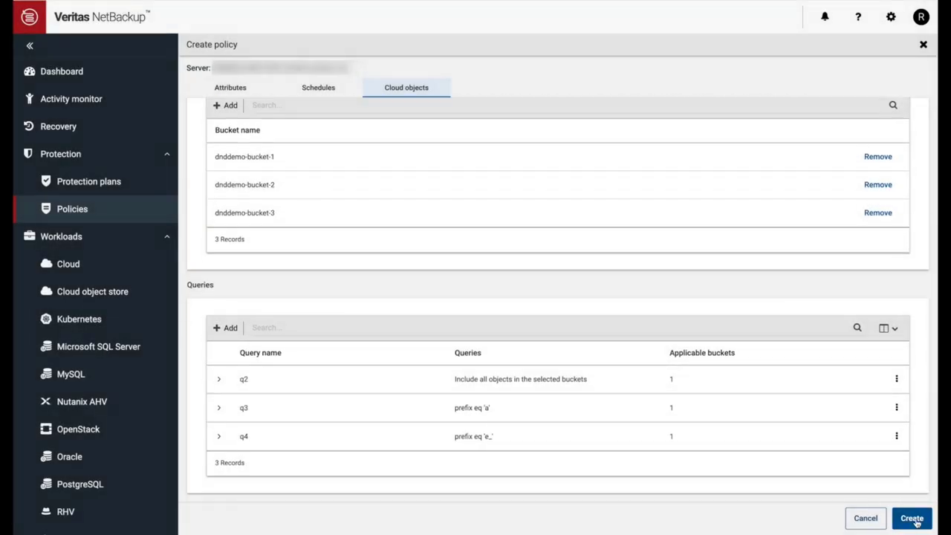
left_click(913, 519)
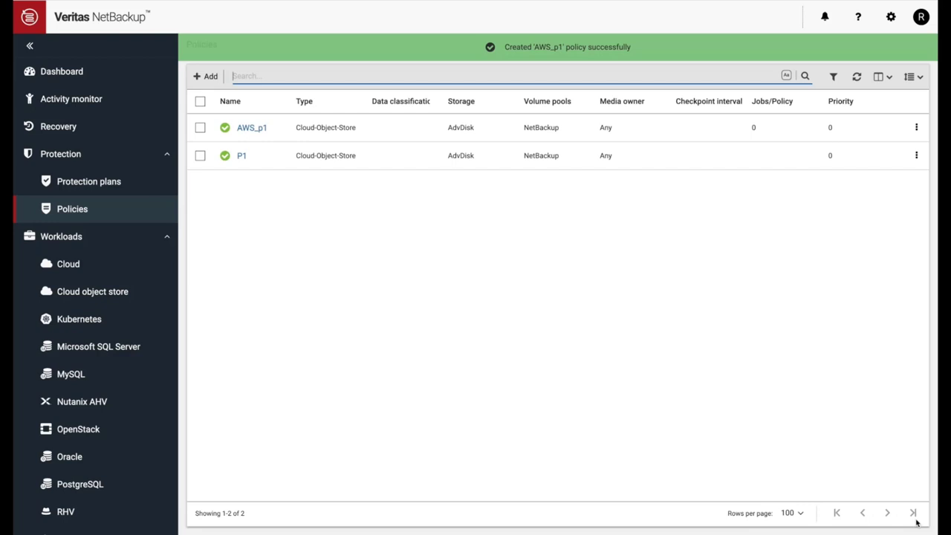